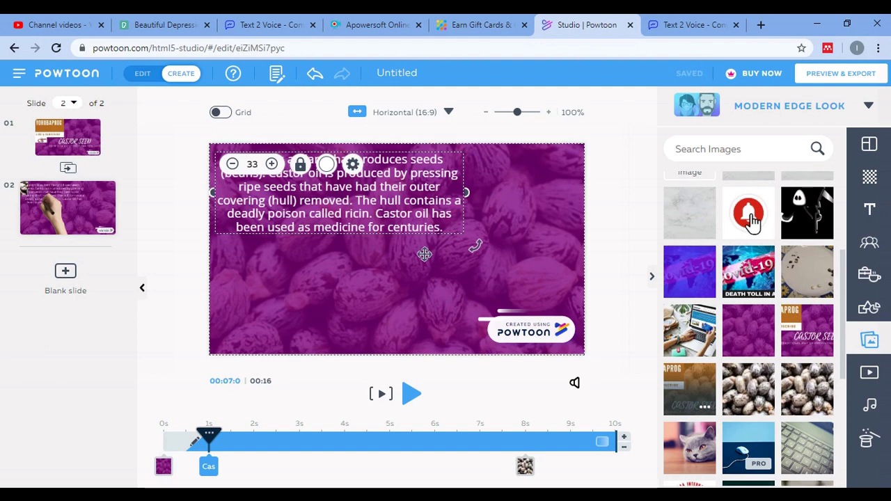
left_click(574, 385)
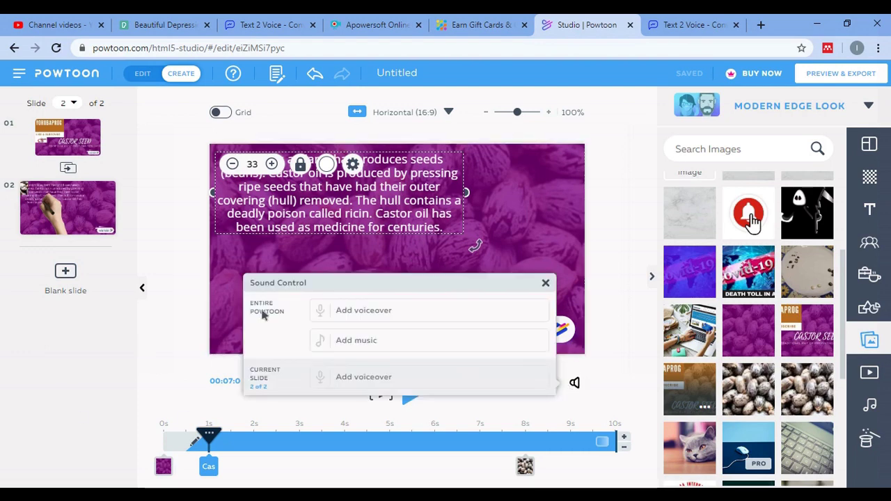
triple_click(310, 285)
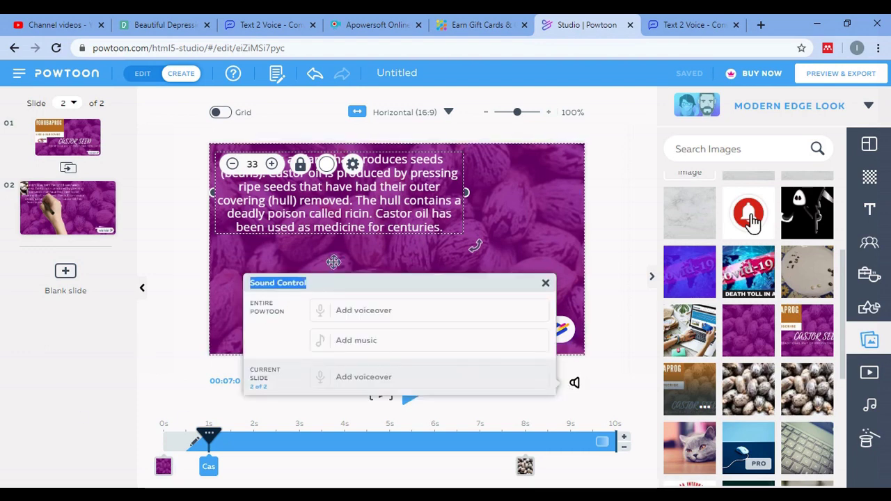
left_click(368, 317)
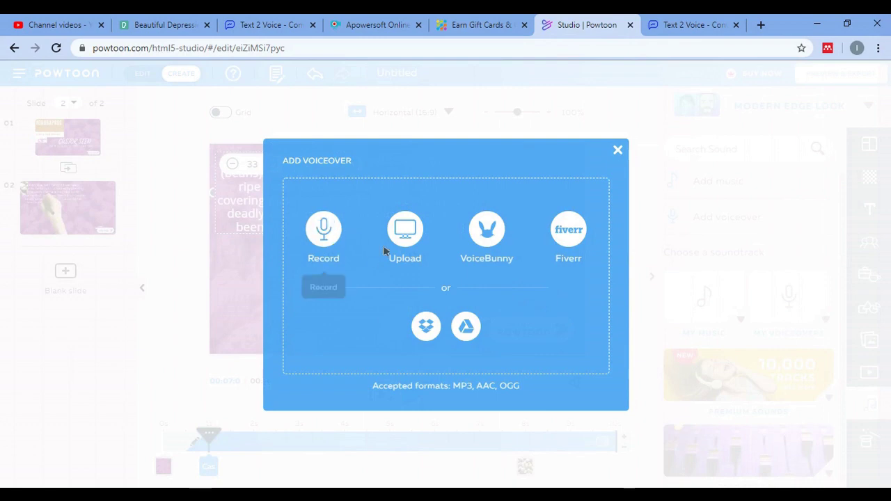
left_click(617, 150)
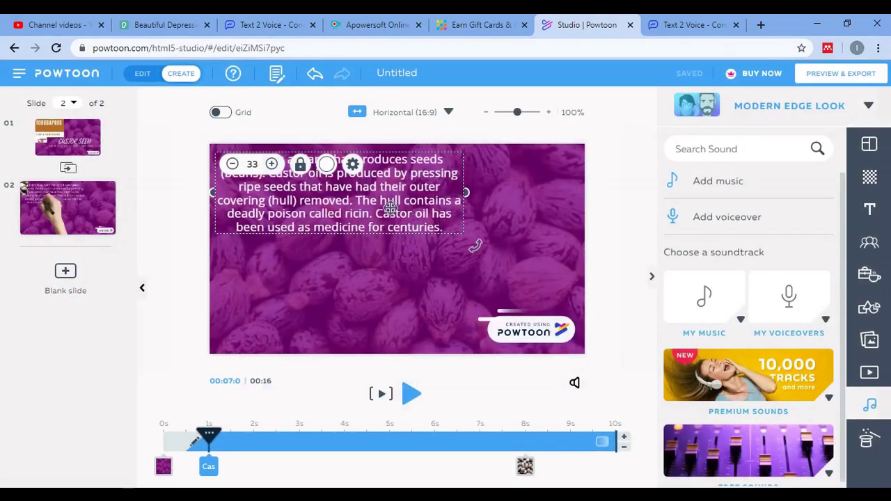
Copy slide 2's castor paragraph and switch to text2voice.org, replacing the sample text in the Text to Speech box with it.
double_click(389, 209)
key("ctrl+c")
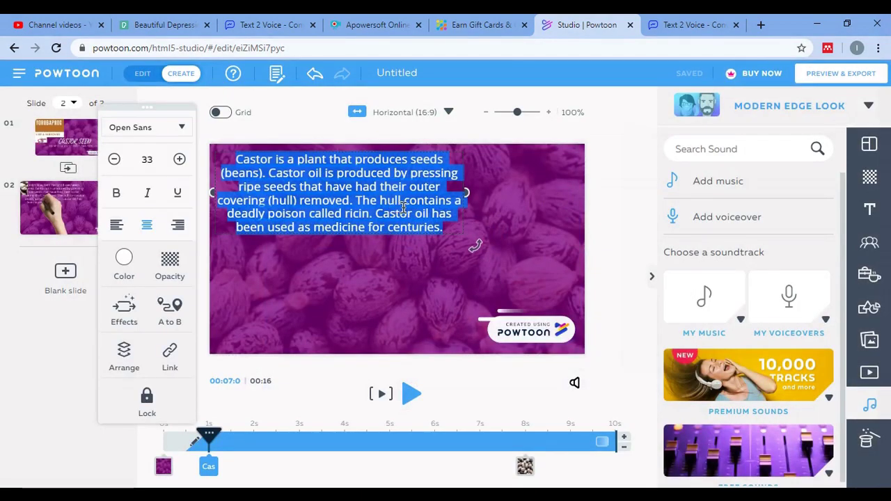
left_click(675, 20)
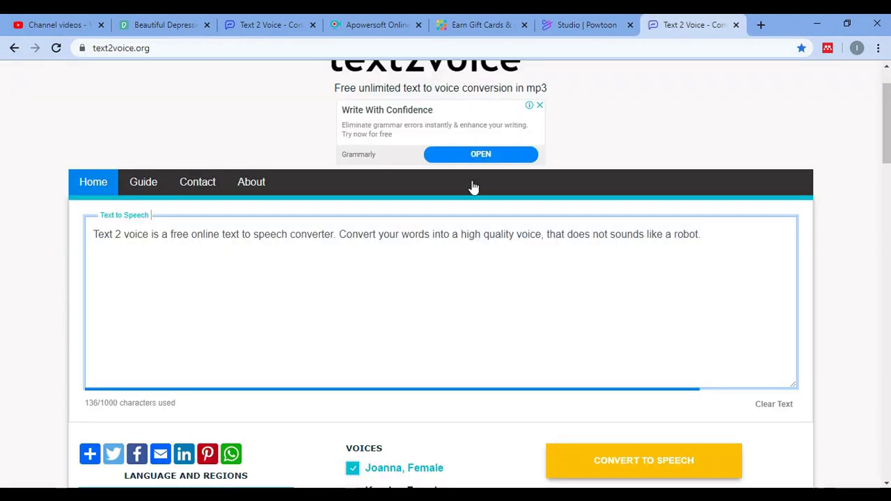
scroll(417, 265, "up", 1)
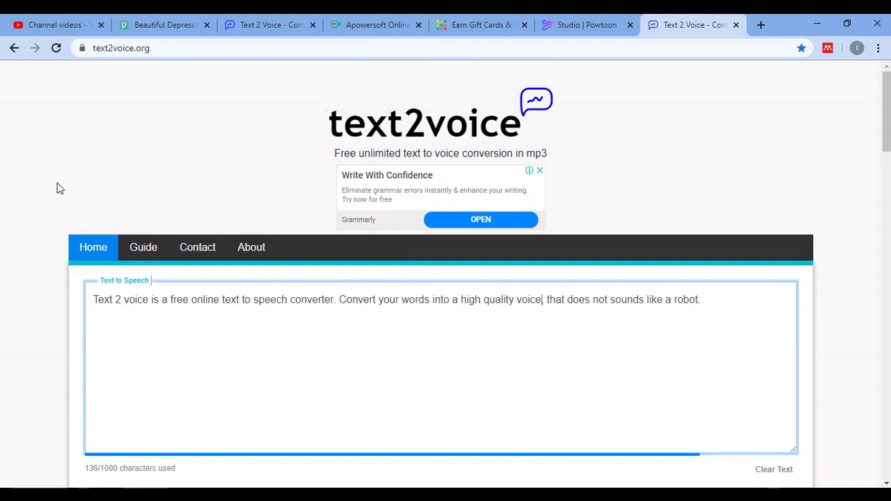
key("ctrl+a")
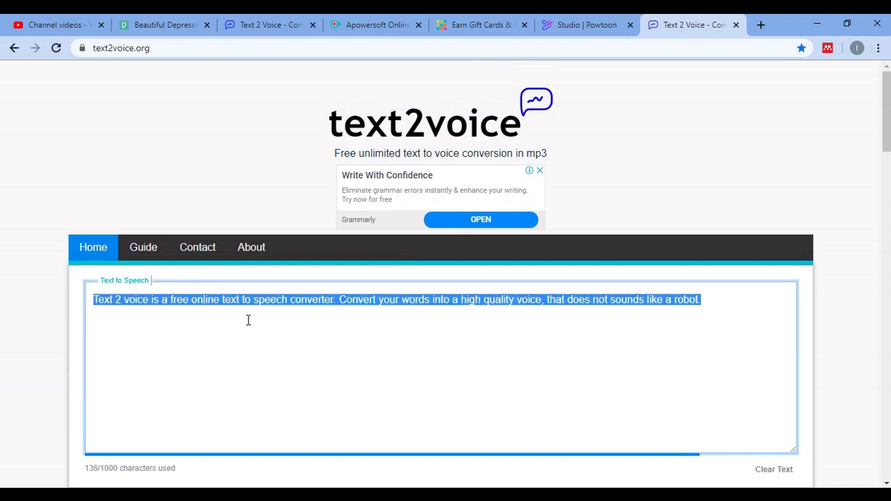
key("ctrl+v")
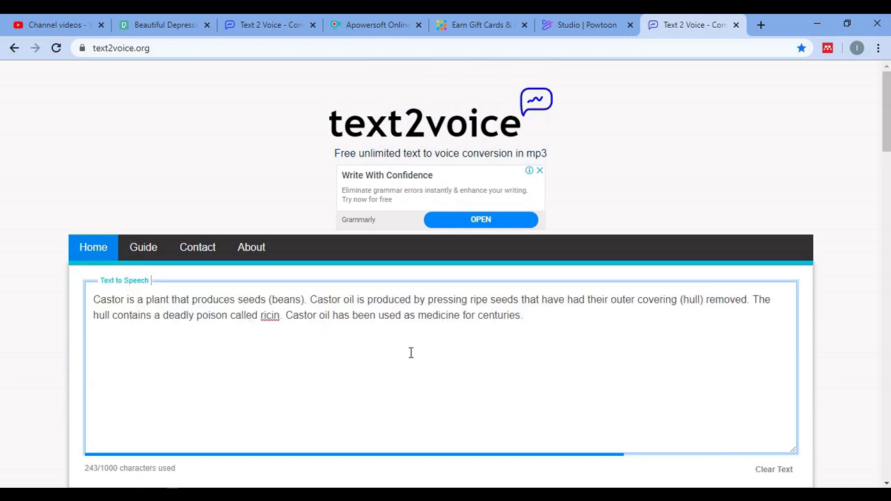
Set the speech language and region to English, British.
scroll(327, 289, "down", 1)
scroll(346, 305, "down", 2)
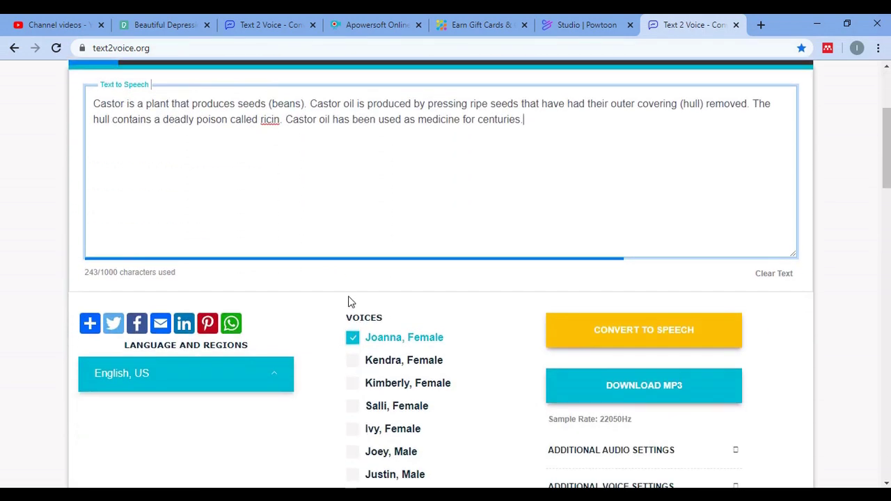
scroll(313, 292, "down", 2)
scroll(397, 271, "down", 1)
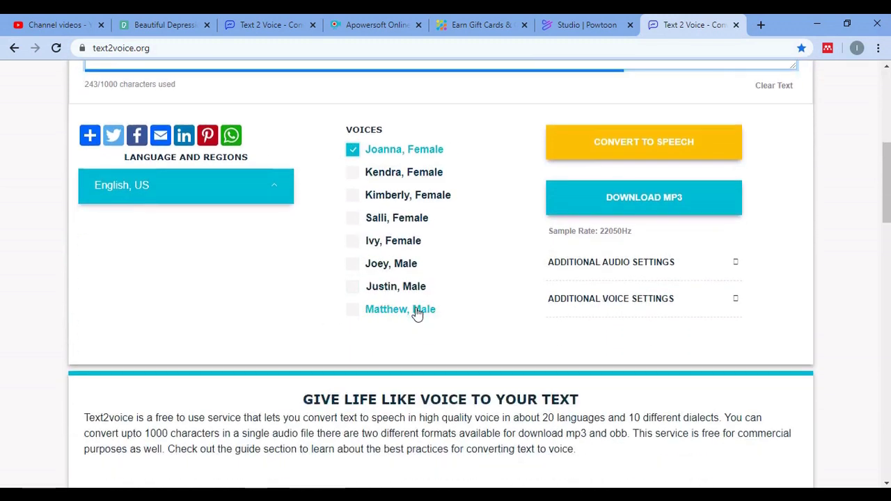
scroll(416, 314, "down", 1)
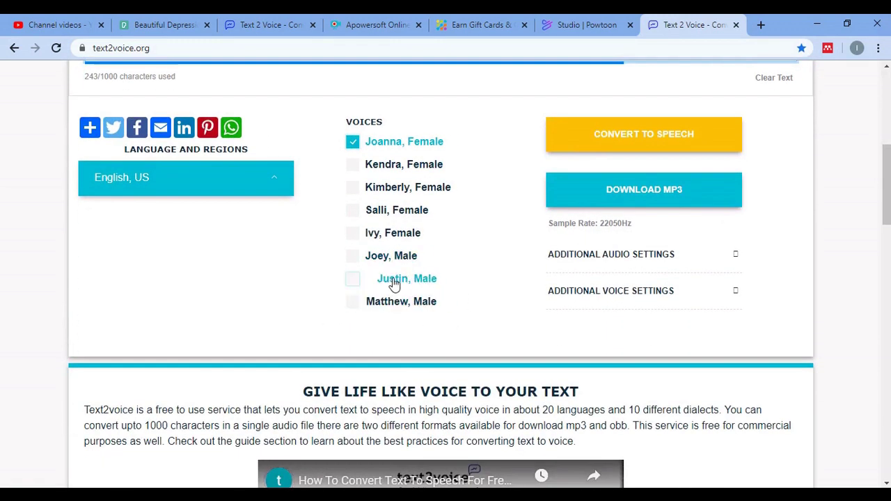
left_click(179, 187)
scroll(173, 287, "down", 1)
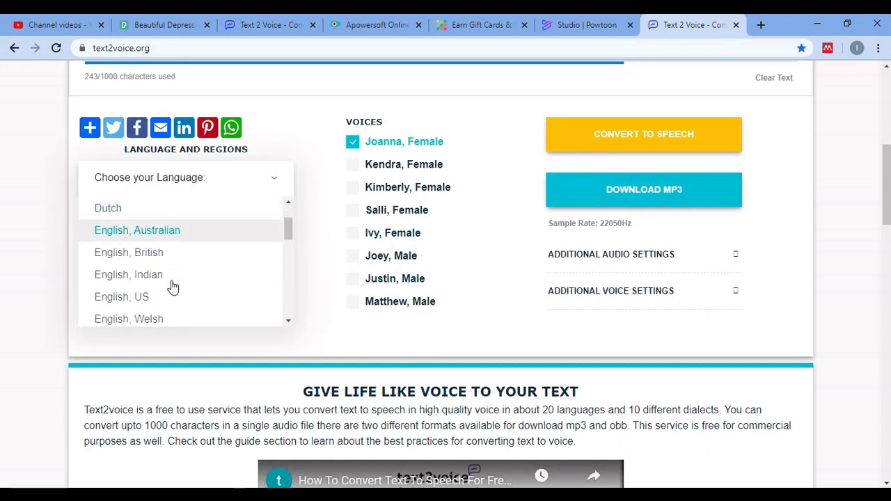
scroll(164, 299, "down", 2)
scroll(173, 261, "up", 2)
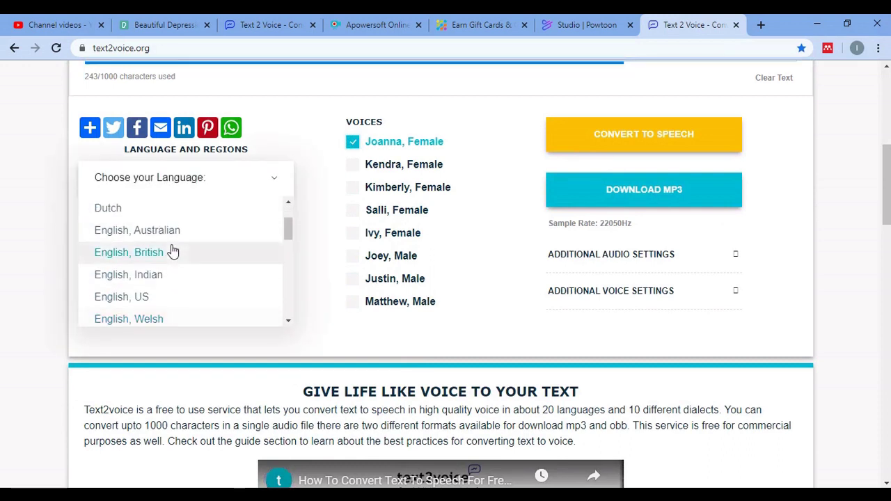
left_click(153, 254)
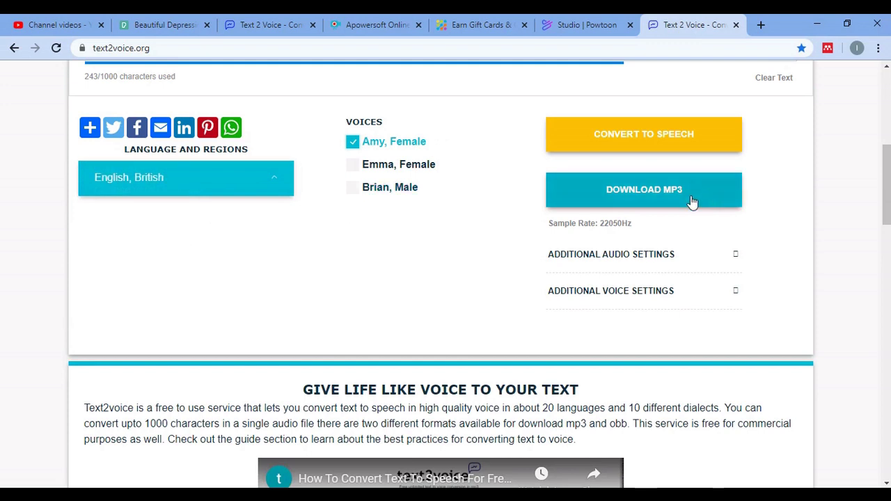
Convert the castor text to speech with the Amy, Female voice and listen to the generated audio.
scroll(632, 135, "up", 1)
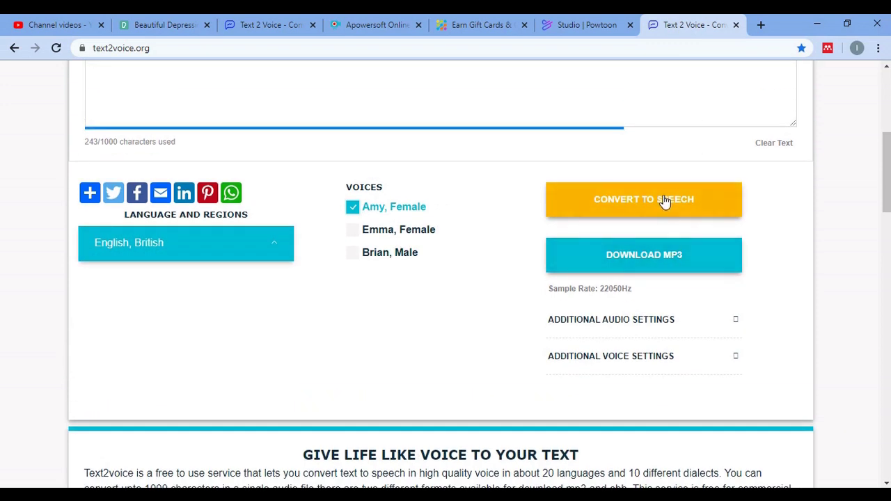
left_click(664, 201)
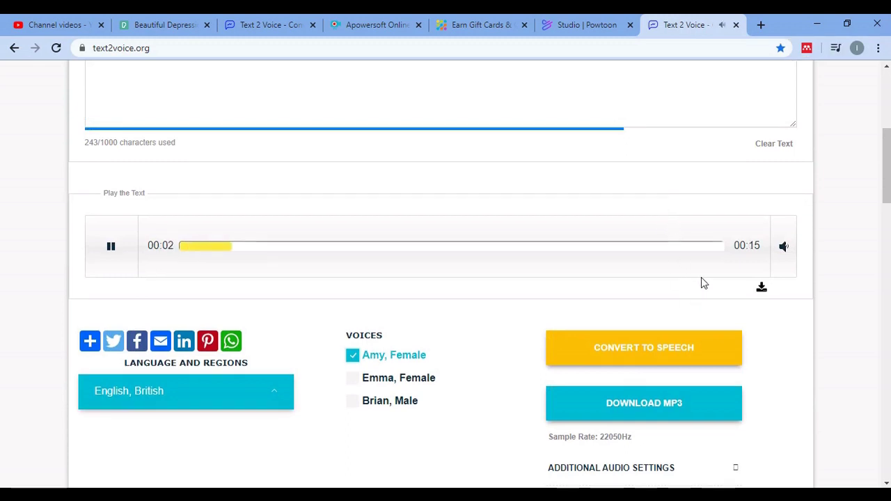
scroll(701, 279, "up", 2)
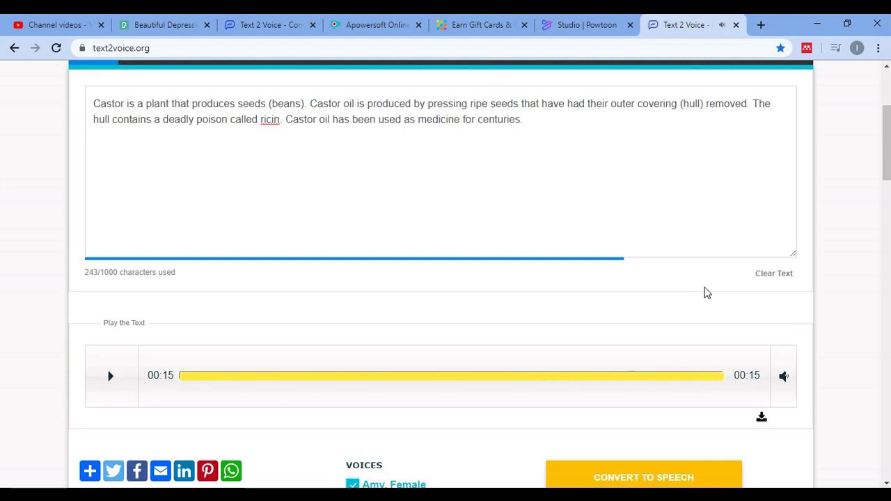
scroll(705, 289, "down", 1)
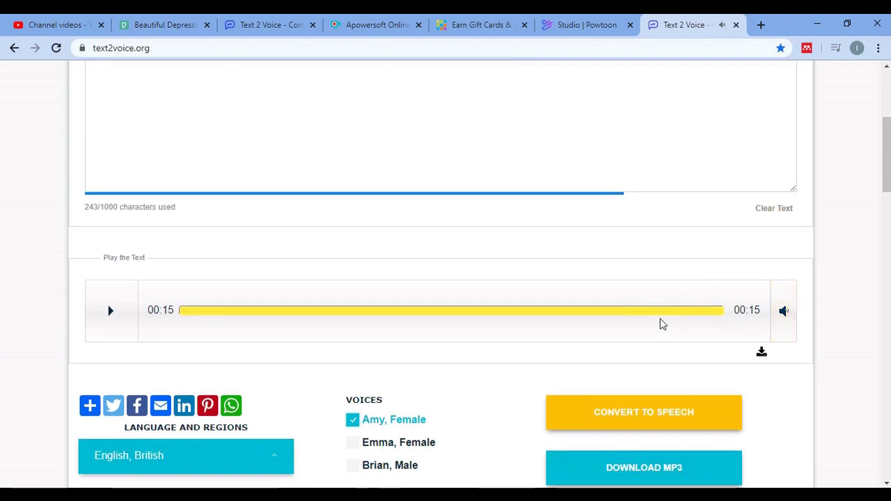
Expand the additional voice settings to examine the voice speed and voice effect options.
scroll(658, 318, "down", 5)
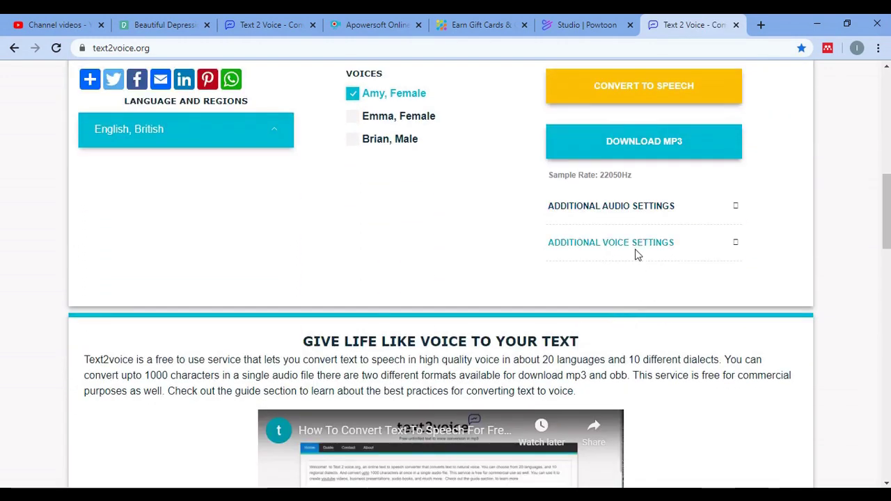
left_click(606, 245)
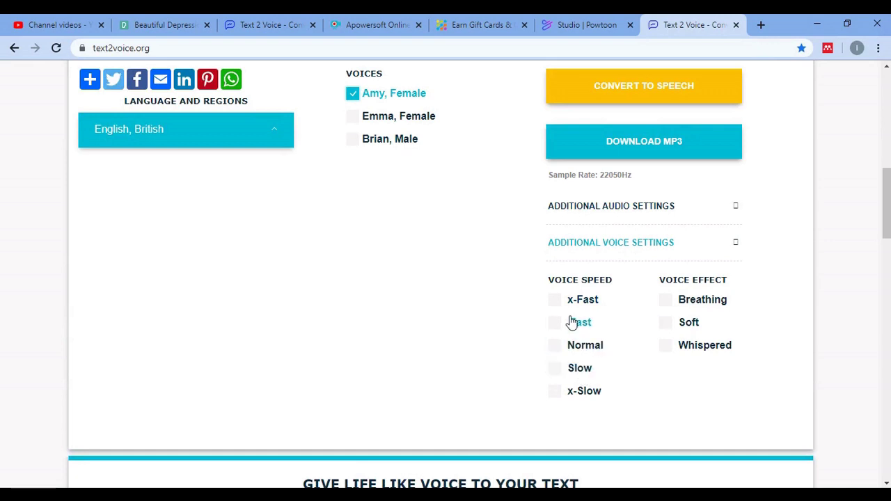
scroll(671, 267, "up", 3)
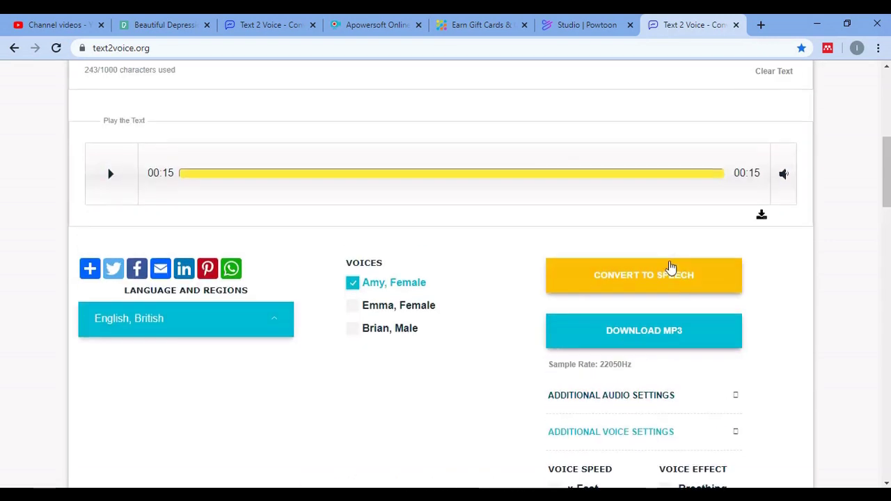
Download the generated speech audio as an MP3 file.
scroll(670, 268, "up", 5)
scroll(728, 274, "down", 3)
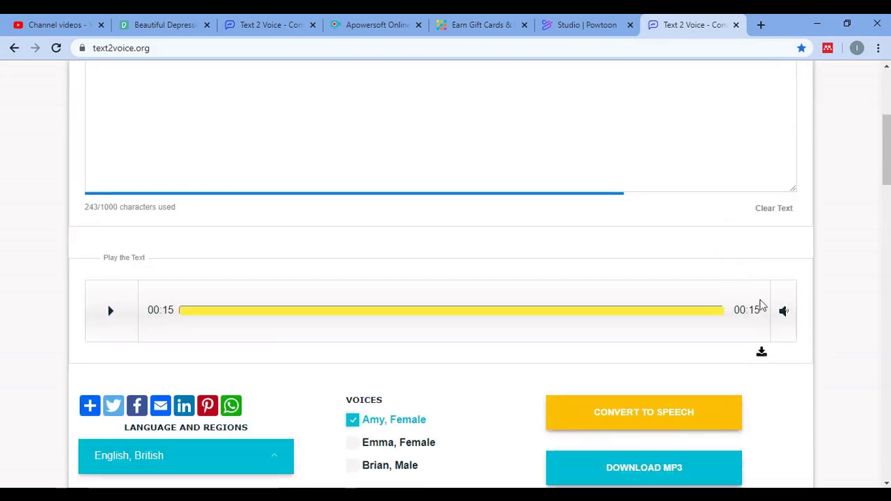
left_click(762, 353)
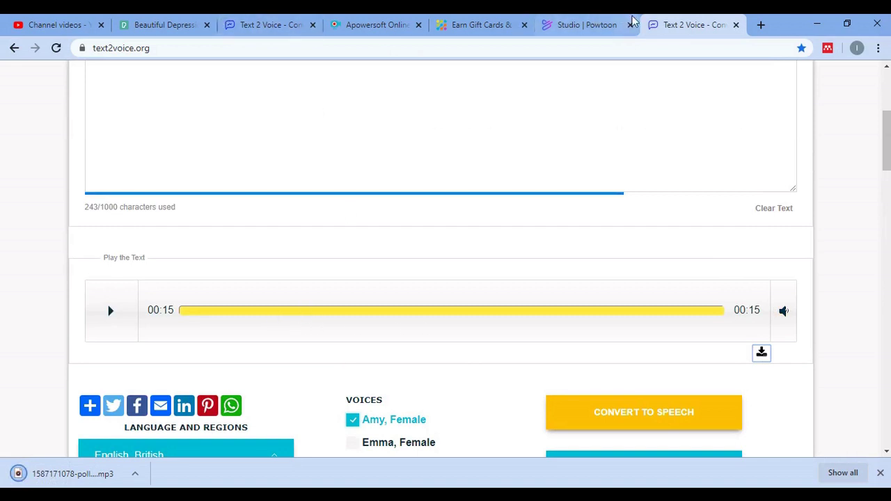
left_click(578, 26)
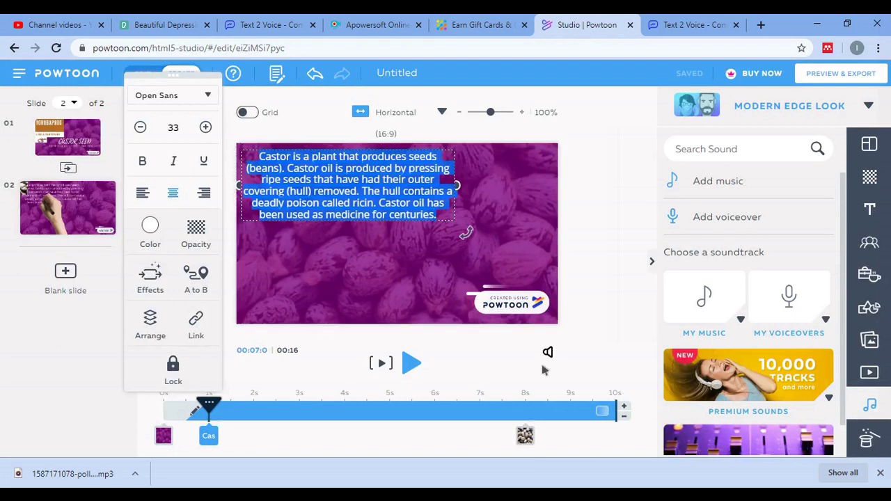
left_click(547, 354)
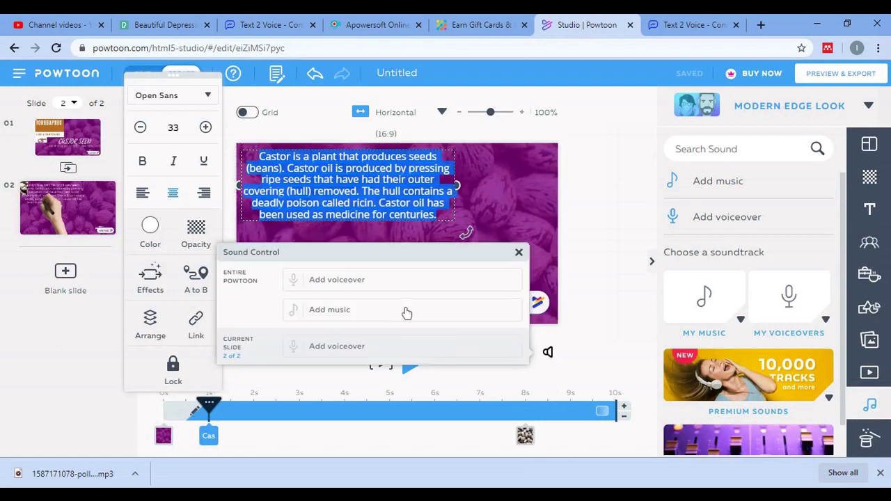
left_click(337, 280)
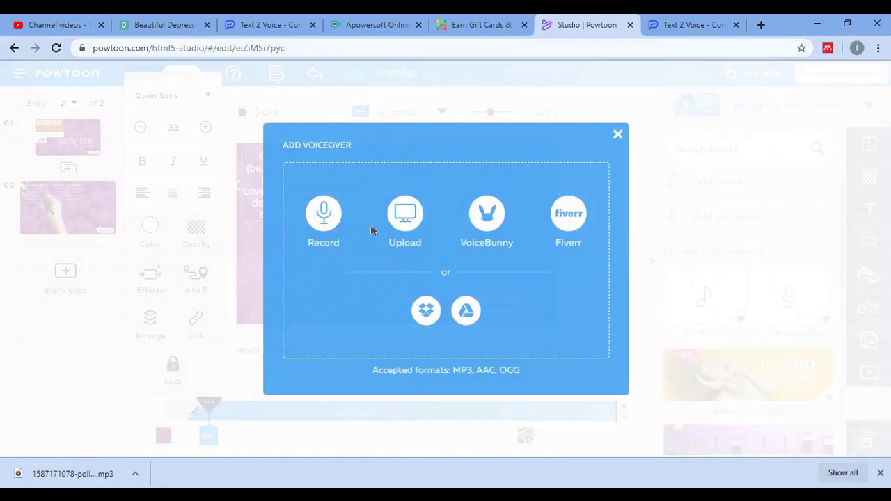
left_click(418, 228)
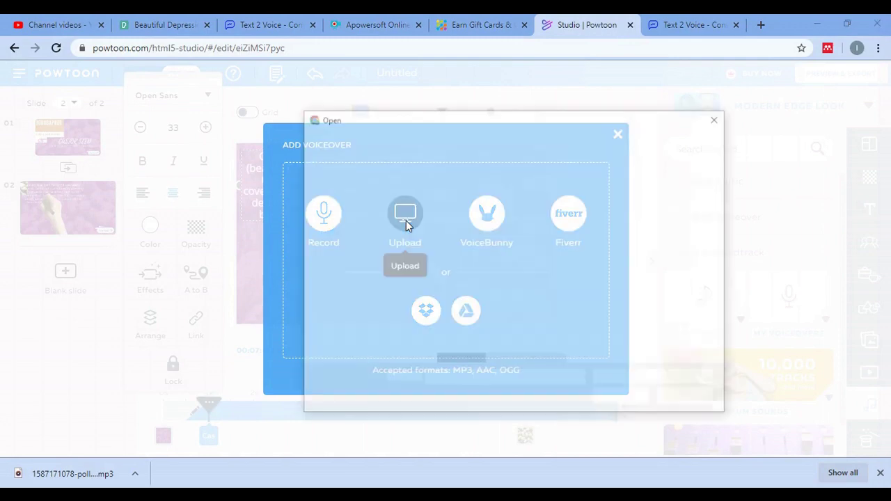
scroll(363, 219, "up", 10)
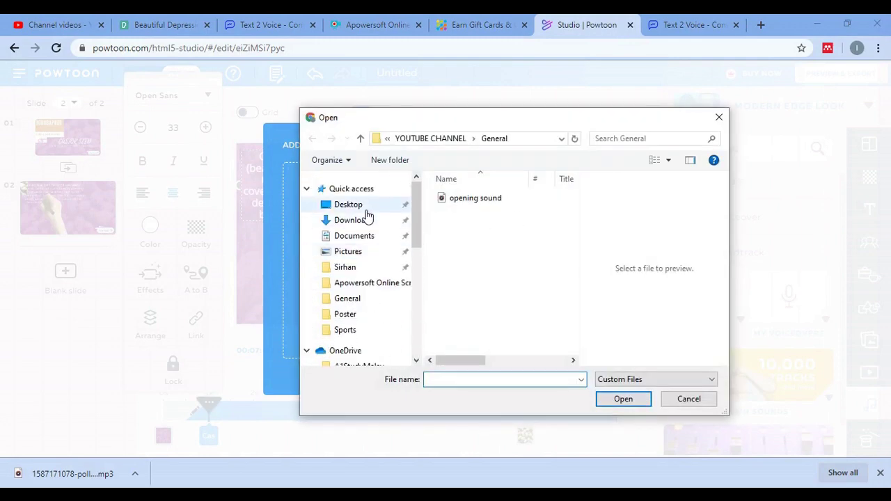
left_click(353, 220)
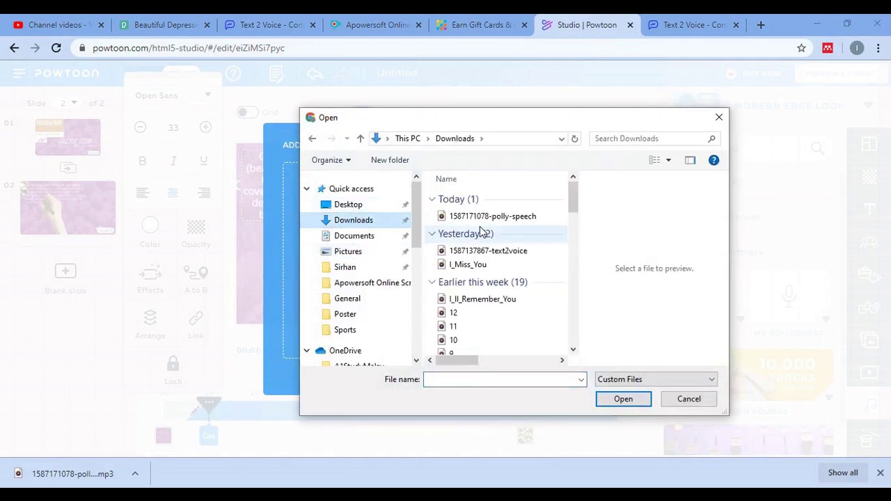
left_click(495, 217)
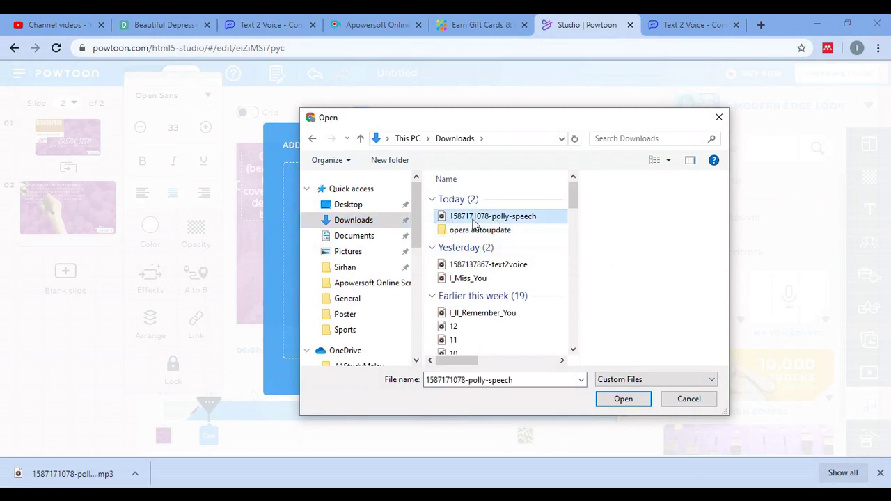
left_click(622, 401)
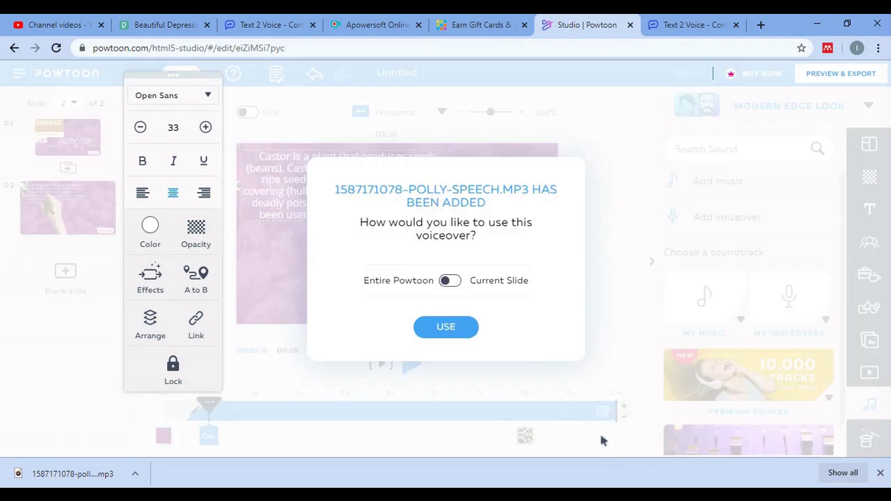
Apply the uploaded voiceover to the current slide only and close the sound controls.
left_click(451, 280)
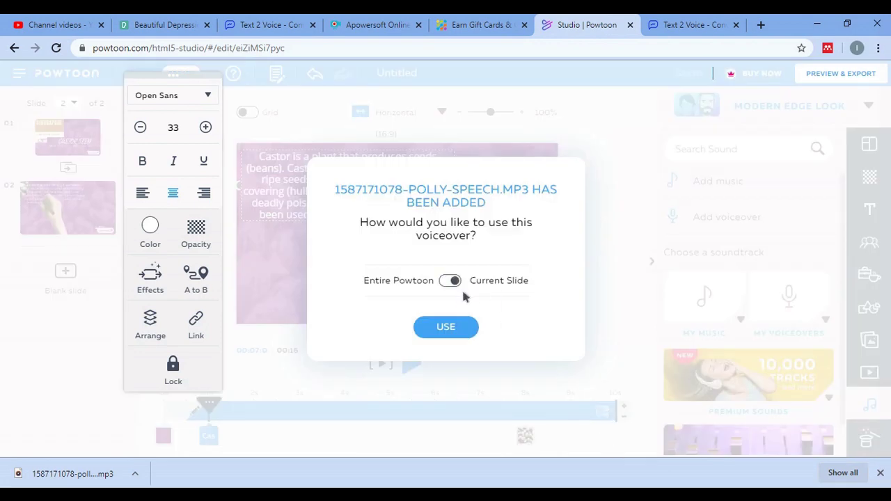
left_click(446, 327)
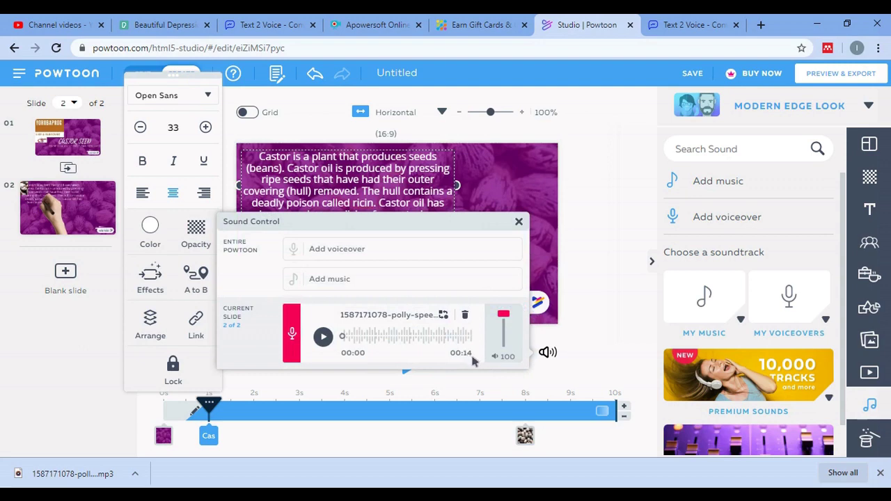
left_click(518, 223)
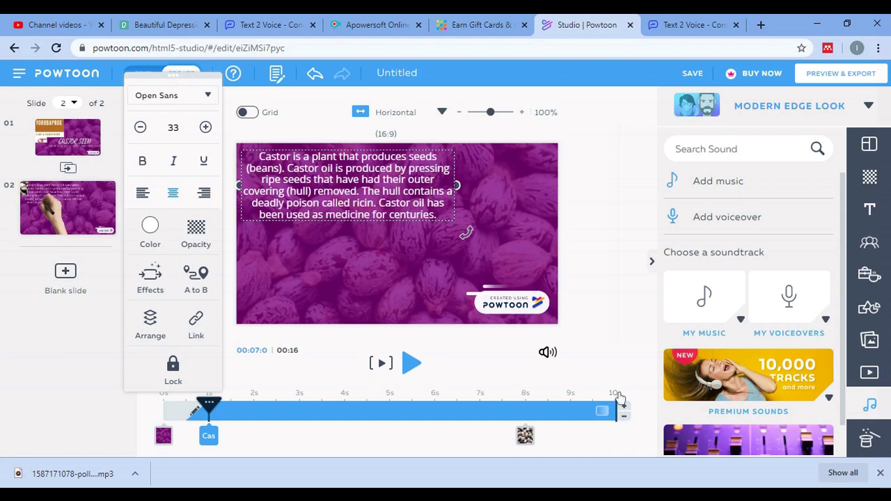
Lengthen slide 2 by 5 seconds to a total of 15 seconds and preview it with its voiceover.
left_click(384, 365)
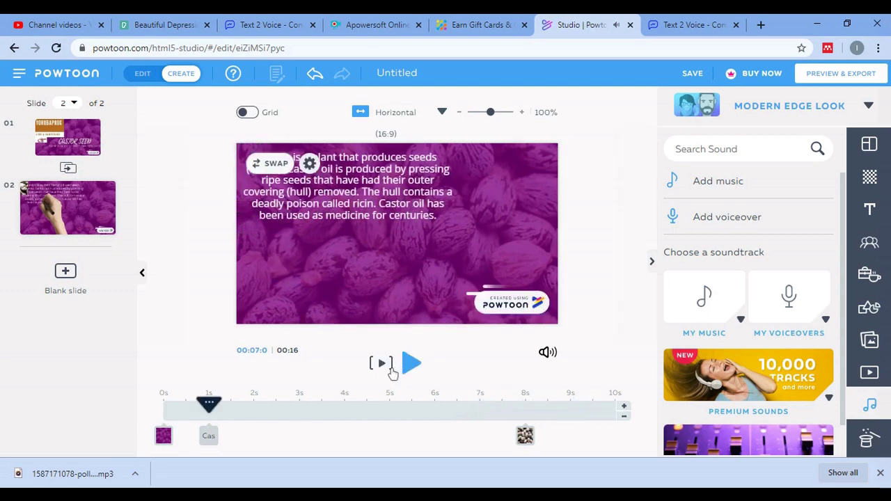
left_click(626, 411)
left_click(625, 411)
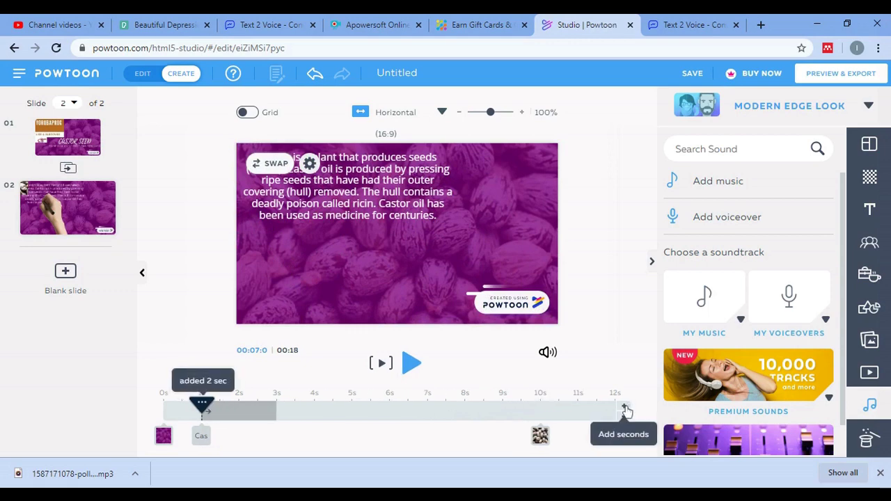
left_click(626, 411)
left_click(626, 411)
left_click(626, 412)
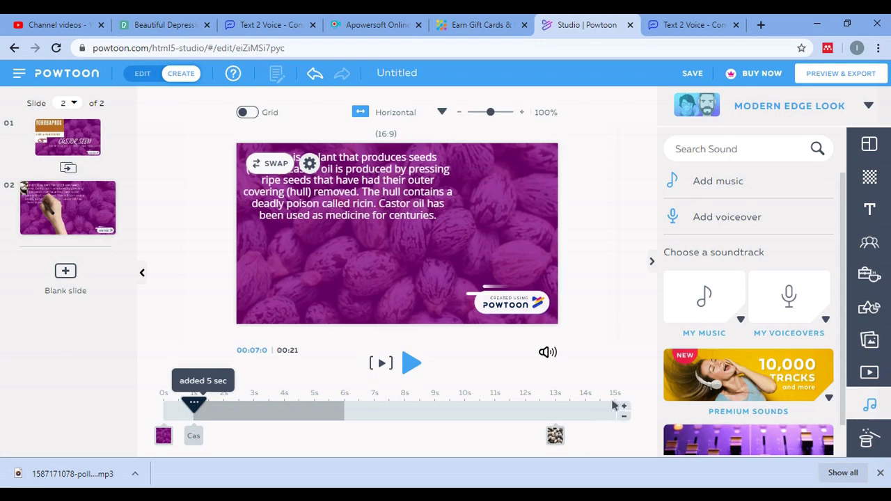
left_click(382, 364)
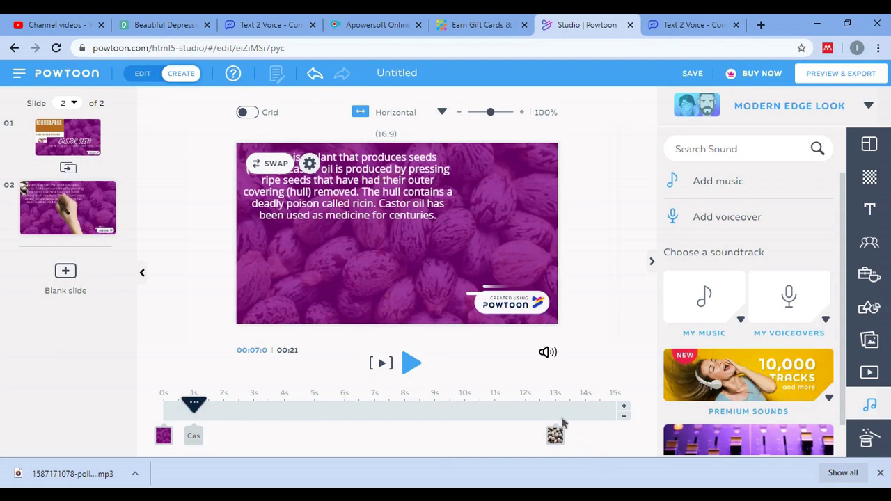
Add a blank third slide and fill it with the purple castor seed image, starting at 0 s on the timeline.
left_click(66, 273)
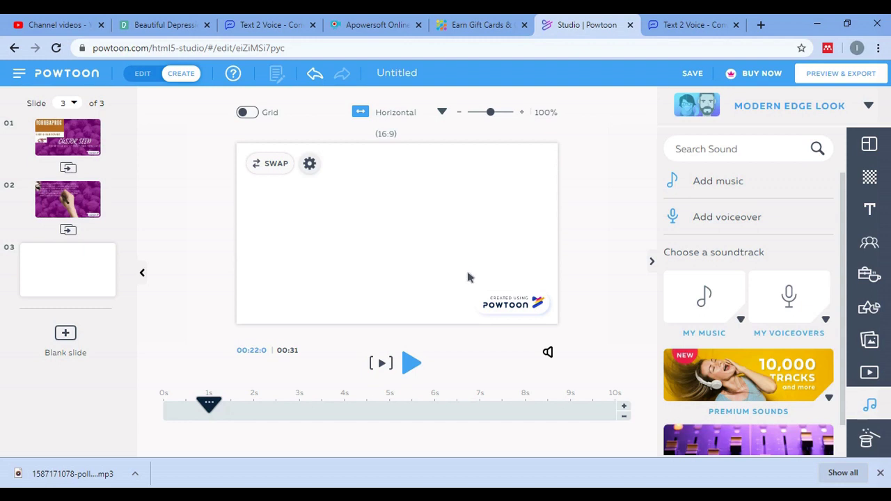
left_click(873, 344)
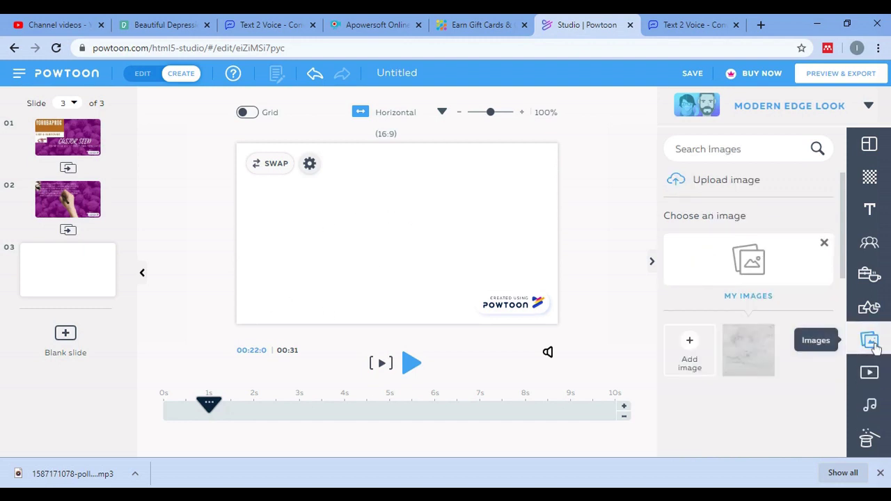
scroll(748, 313, "down", 3)
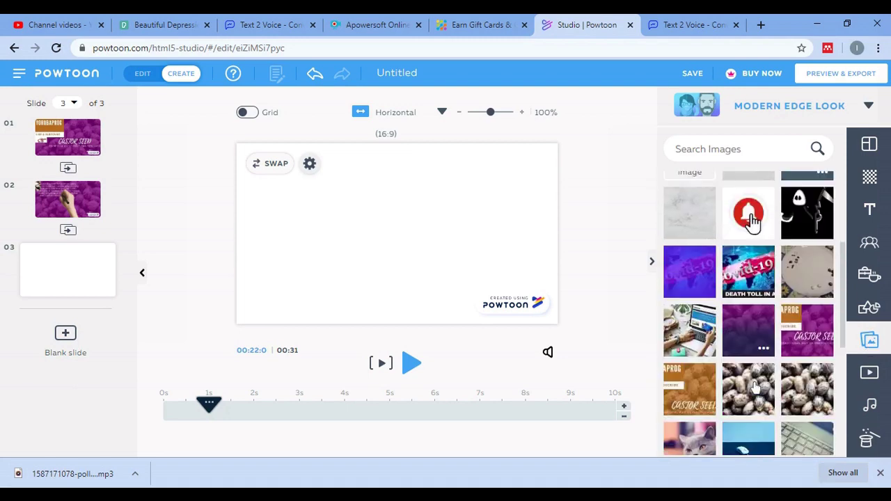
left_click(747, 346)
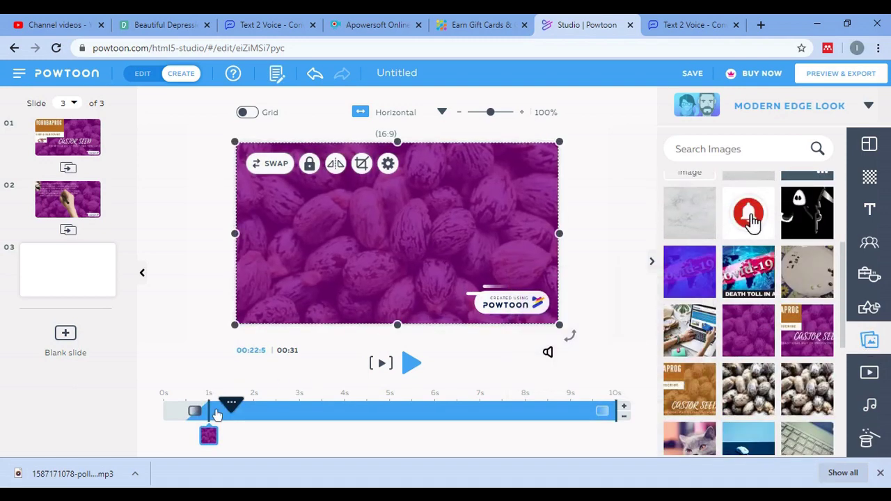
left_click_drag(175, 441, 164, 437)
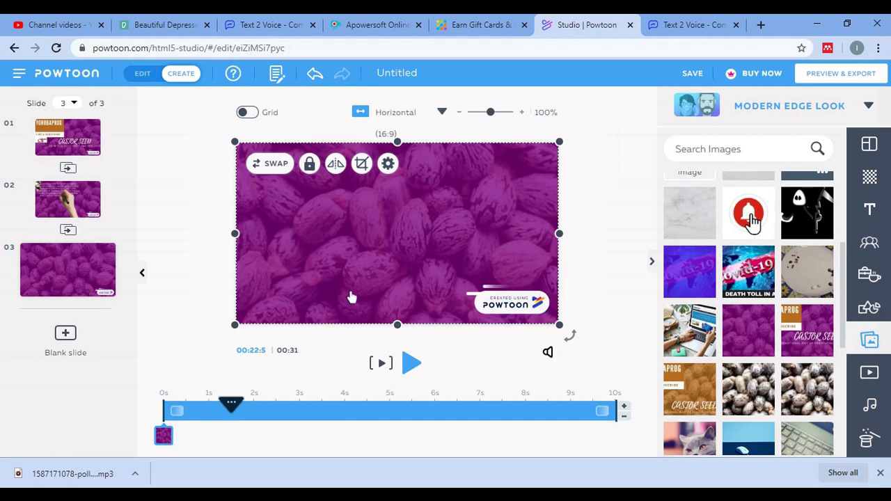
Browse the character collections and the Remote Working and Intros scenes for content suited to slide 3.
left_click(869, 244)
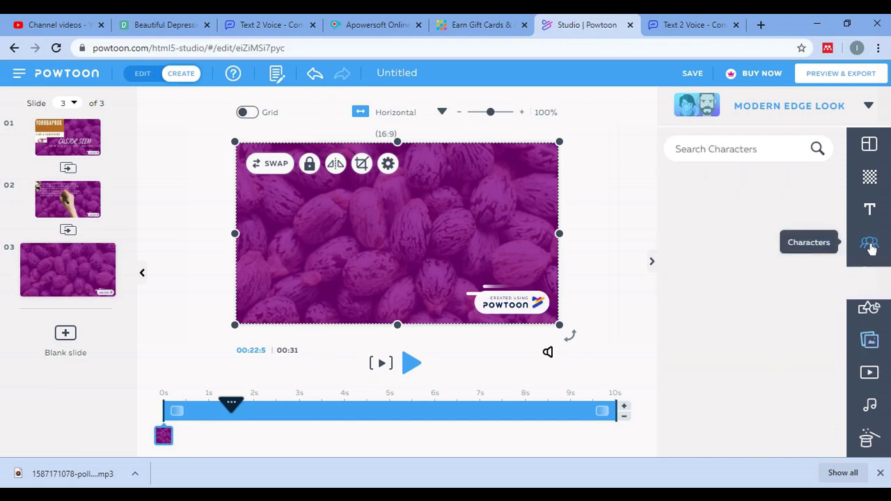
scroll(766, 334, "down", 1)
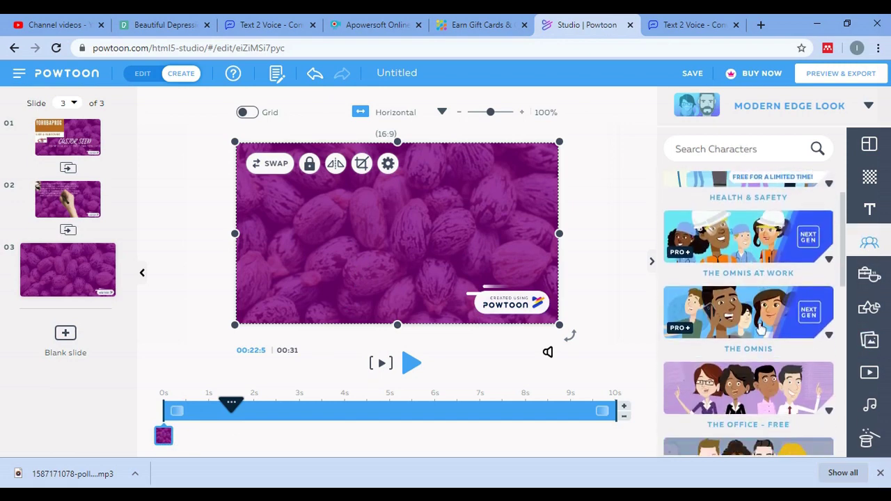
scroll(765, 334, "up", 1)
scroll(766, 335, "down", 5)
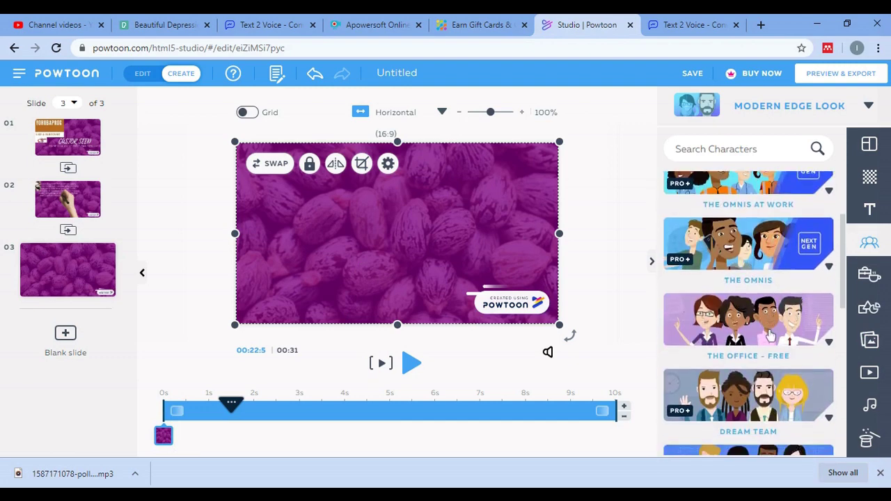
scroll(777, 339, "down", 3)
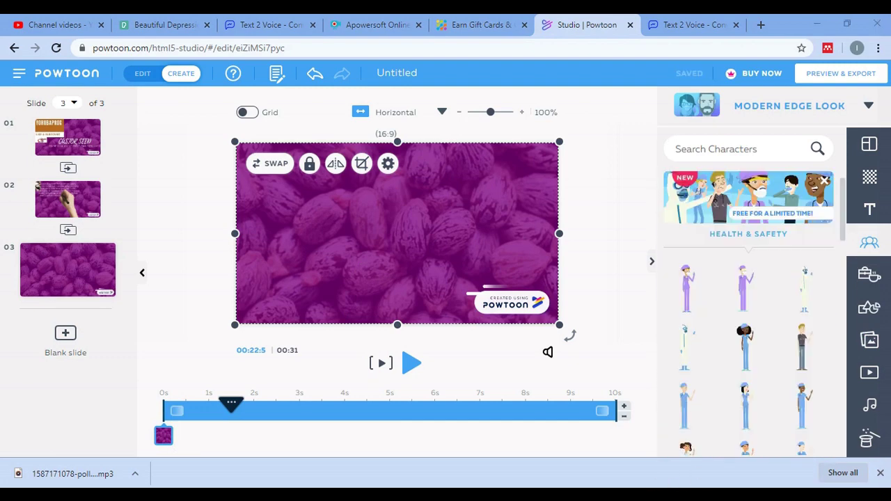
left_click(870, 245)
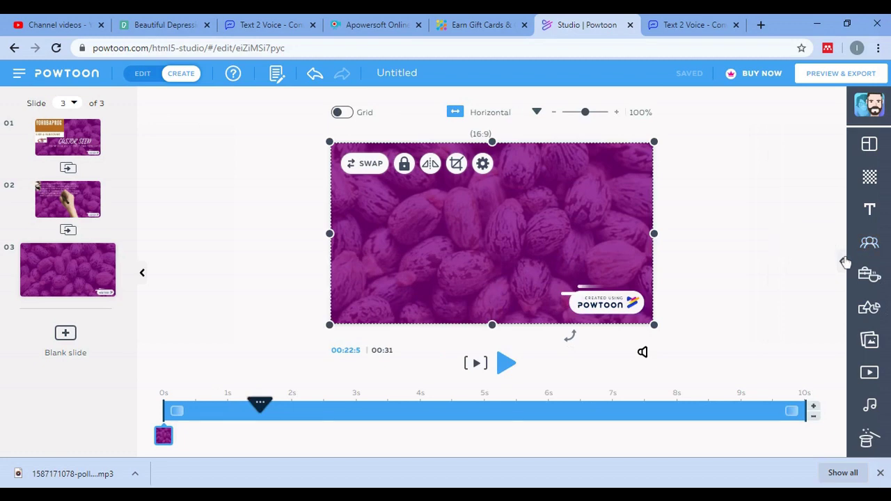
left_click(869, 144)
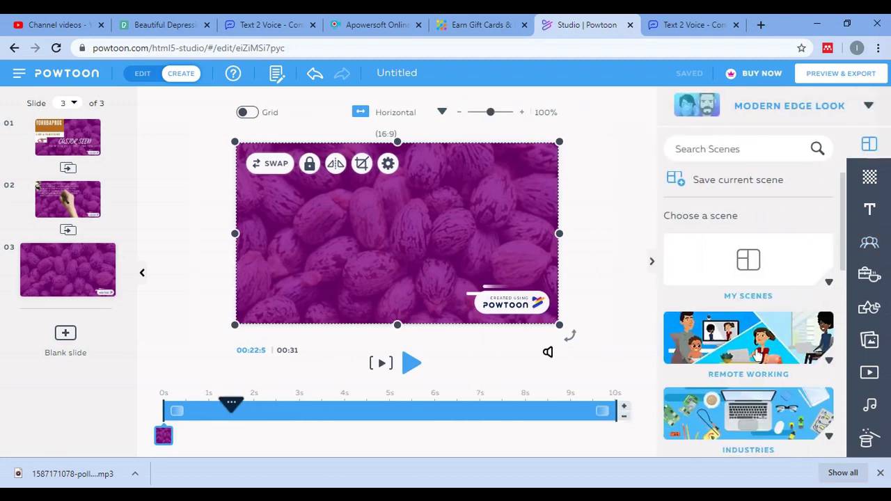
left_click(753, 339)
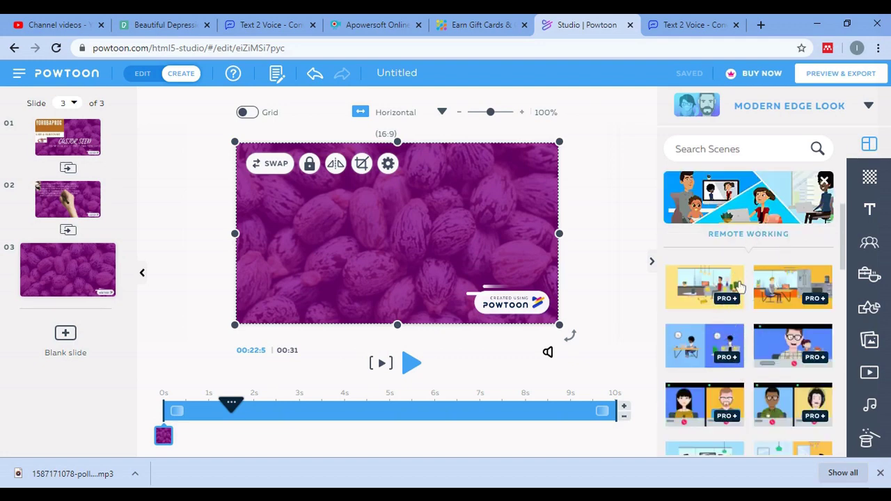
left_click(750, 198)
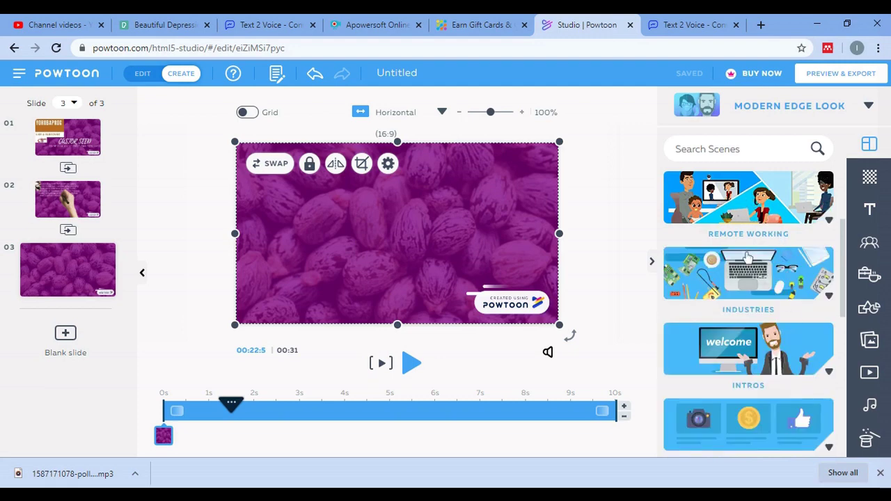
left_click(766, 358)
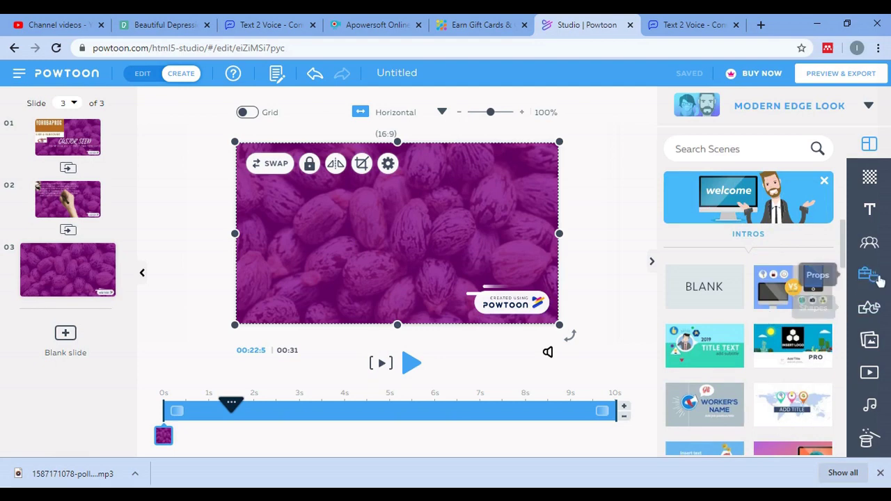
Add the masked Health & Safety character in purple scrubs to slide 3, flip it horizontally and place it at the slide's right side.
left_click(869, 241)
left_click(804, 318)
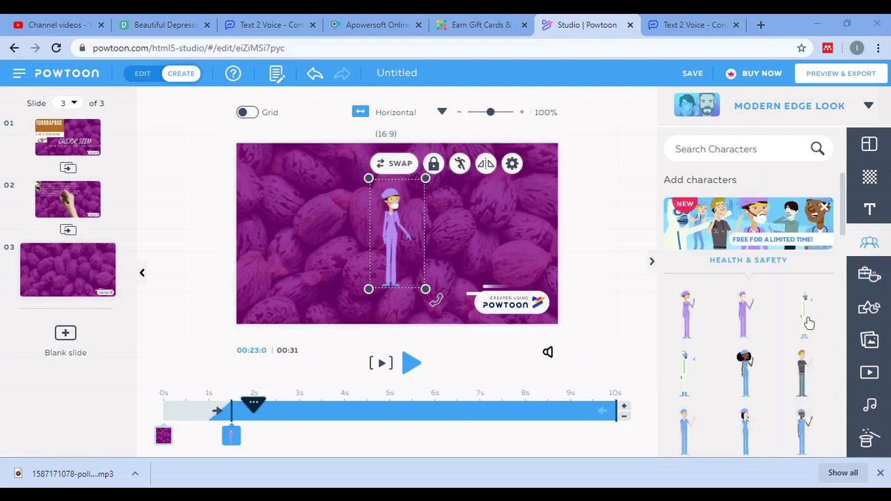
left_click(805, 321)
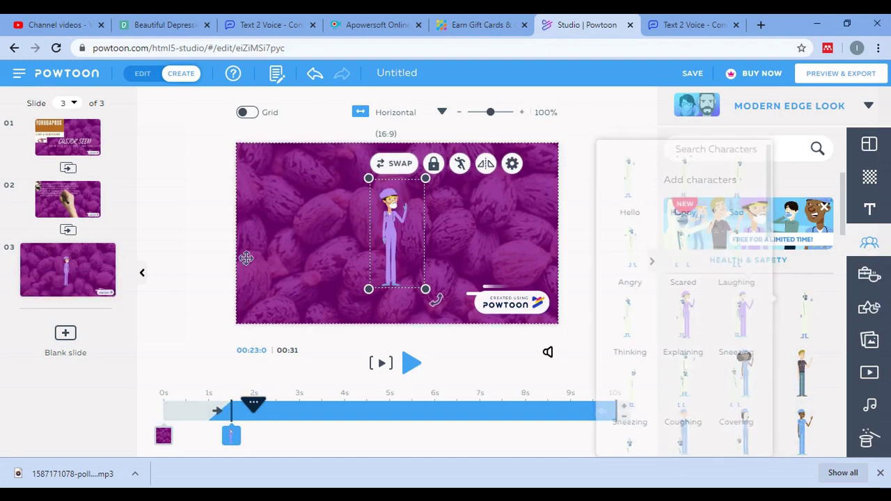
left_click(486, 165)
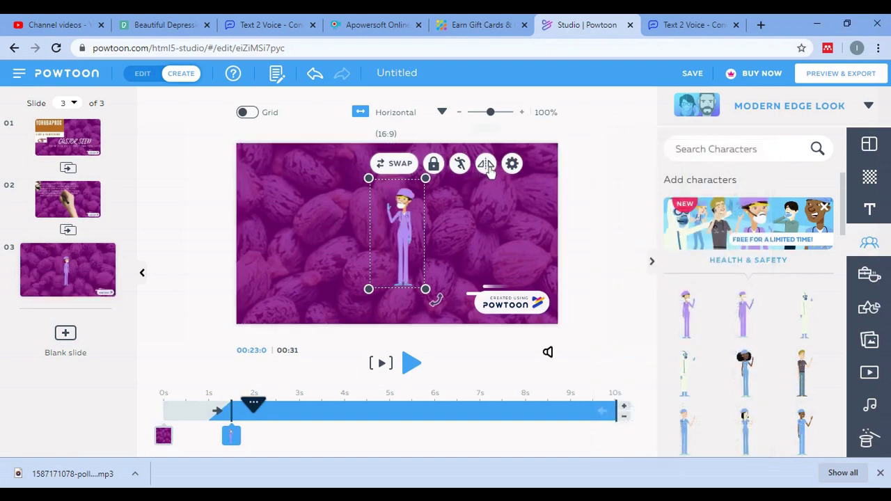
left_click_drag(428, 218, 498, 199)
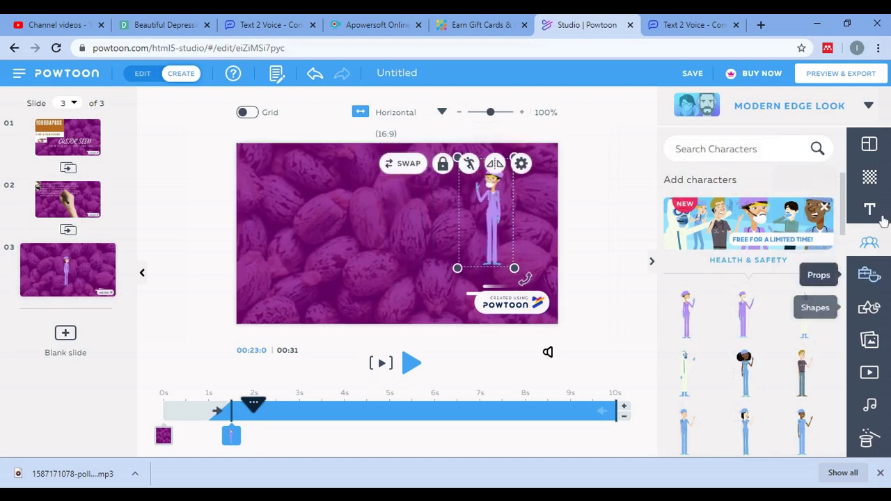
Add a rounded rectangle from the basic shapes and enlarge it to fill the area left of the character.
left_click(874, 282)
left_click(874, 313)
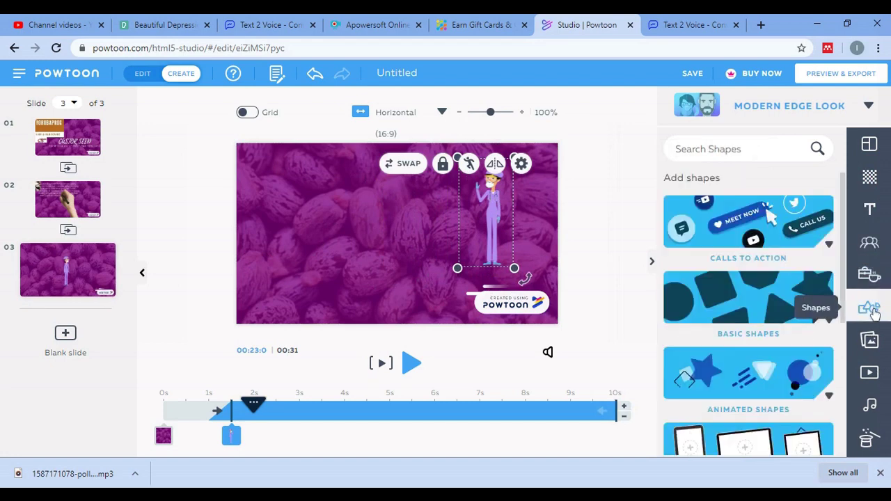
scroll(796, 367, "down", 2)
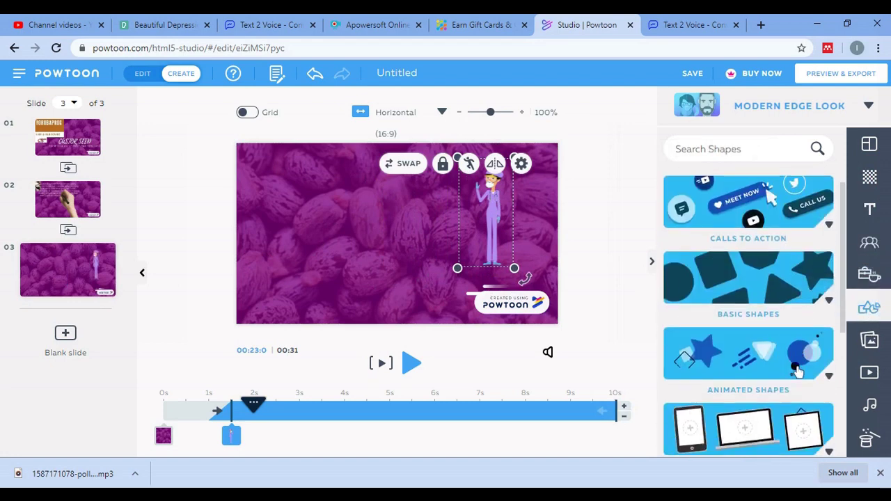
scroll(779, 334, "up", 2)
left_click(762, 304)
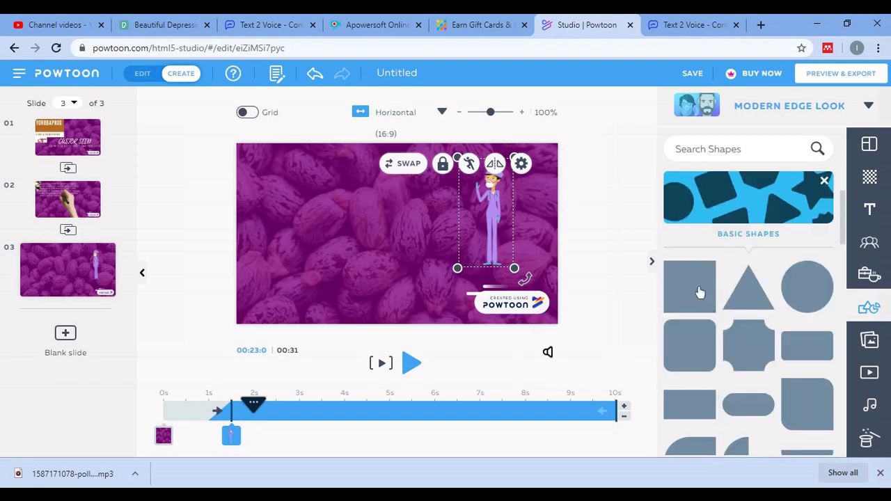
left_click(812, 351)
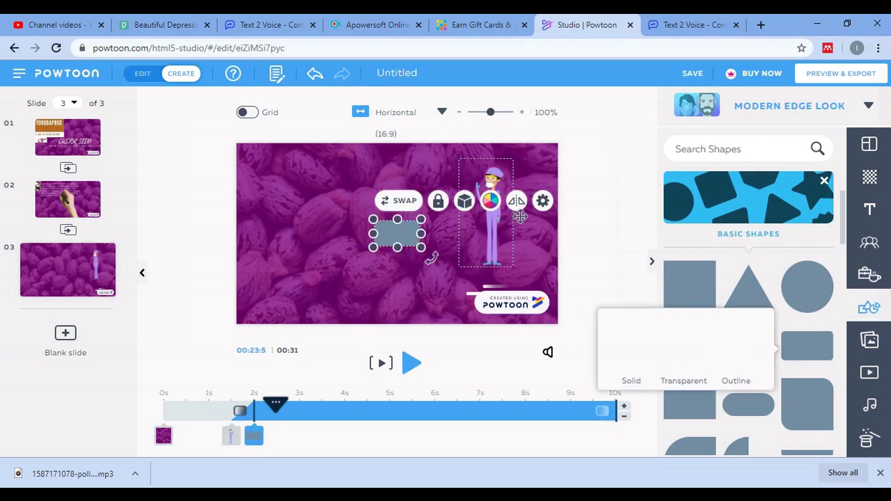
left_click_drag(421, 247, 499, 283)
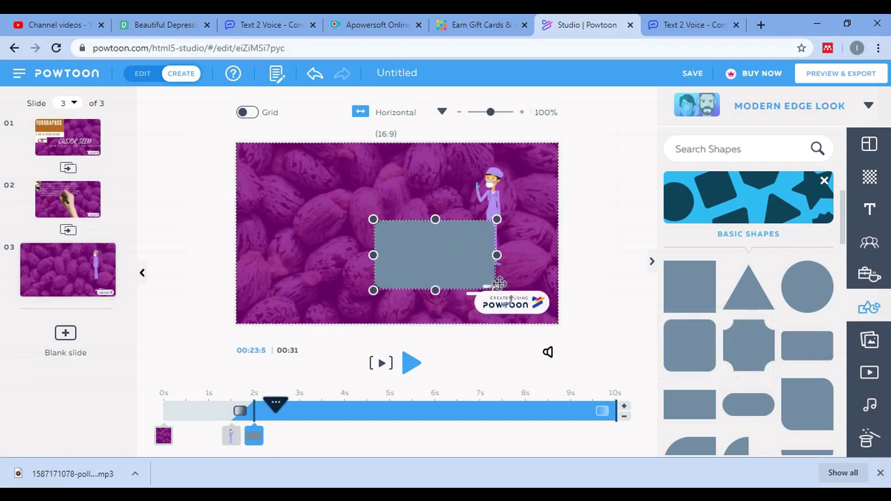
left_click_drag(437, 255, 326, 202)
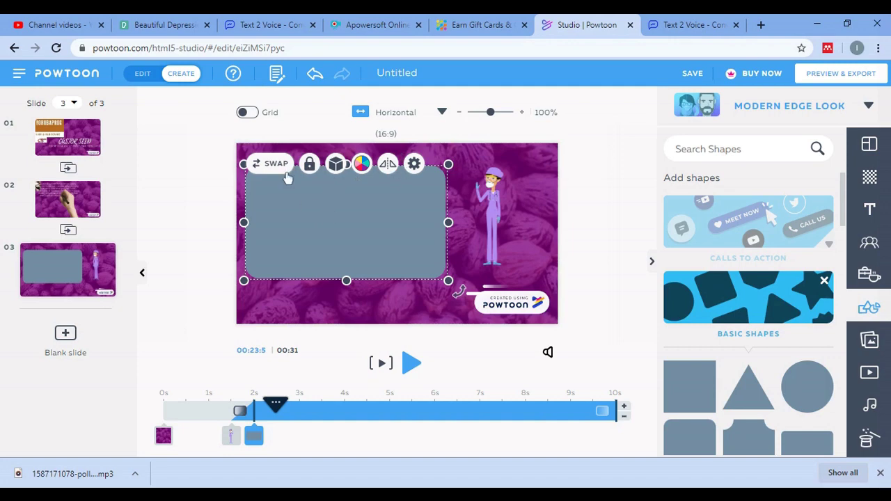
Try white and dark blue on the rounded rectangle, and settle on a purple fill.
left_click(363, 166)
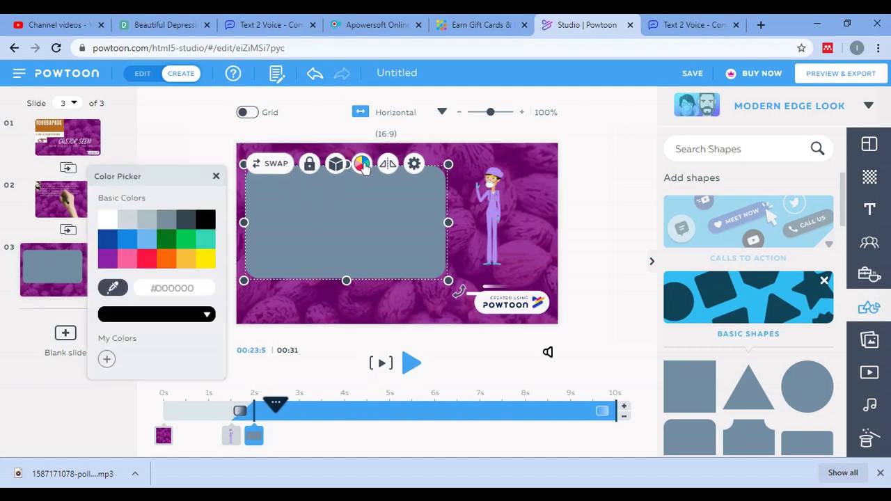
left_click(106, 220)
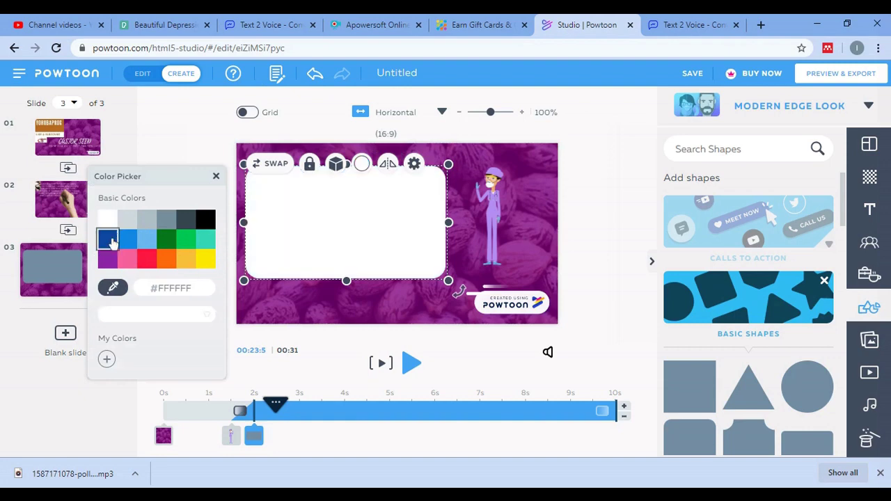
left_click(108, 239)
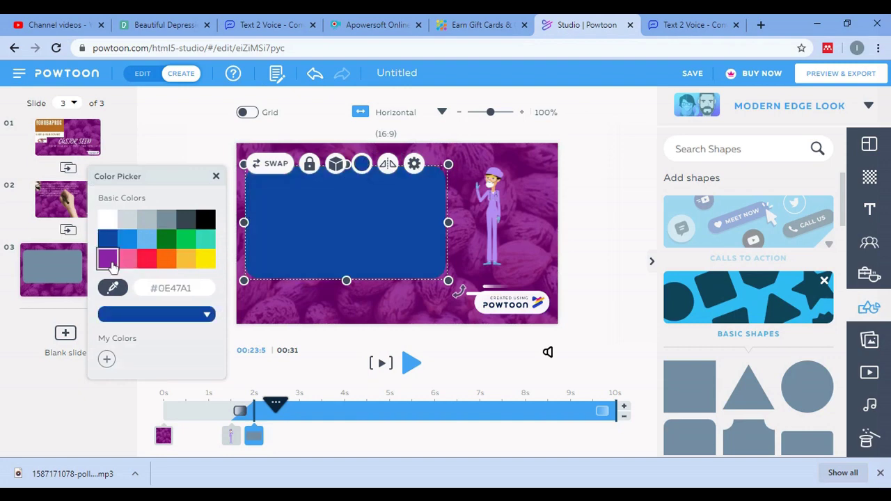
left_click(108, 260)
left_click(369, 229)
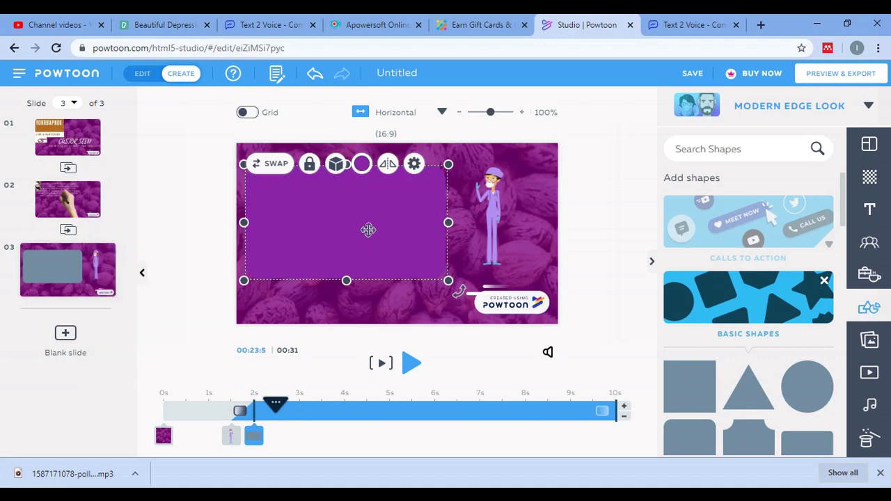
Add a title text to slide 3 and replace its placeholder with "Thanks for watching".
left_click(867, 207)
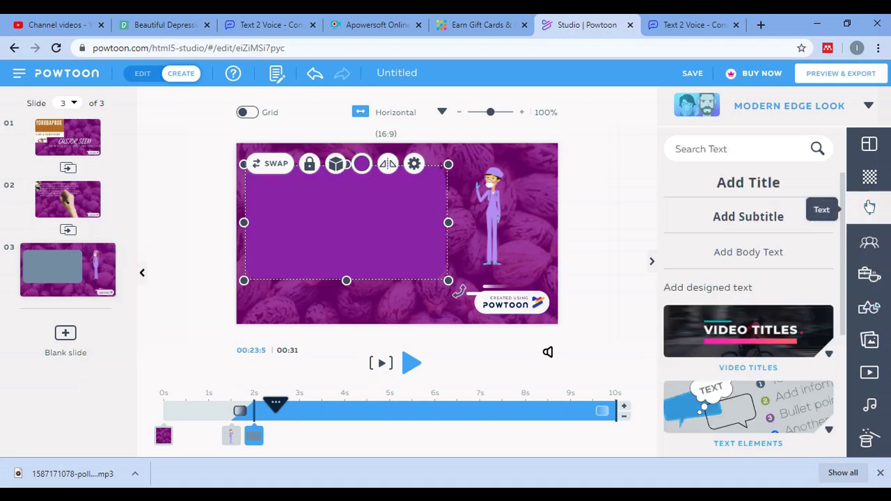
left_click(763, 184)
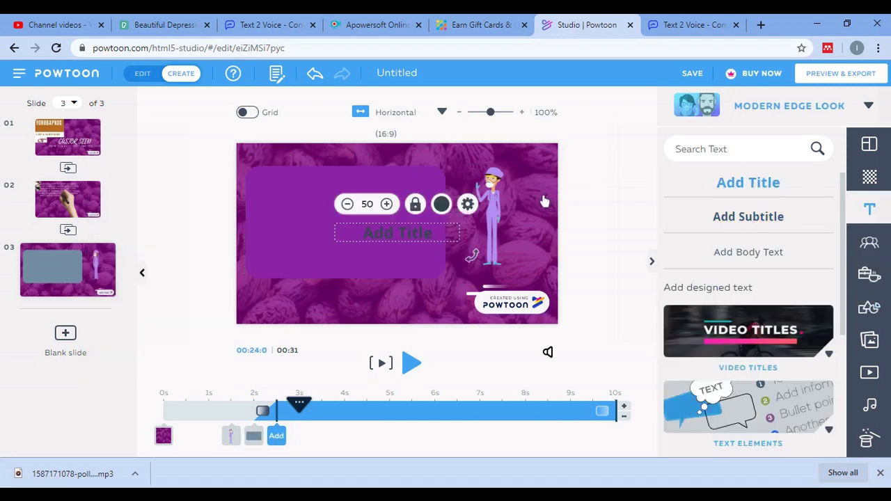
double_click(395, 233)
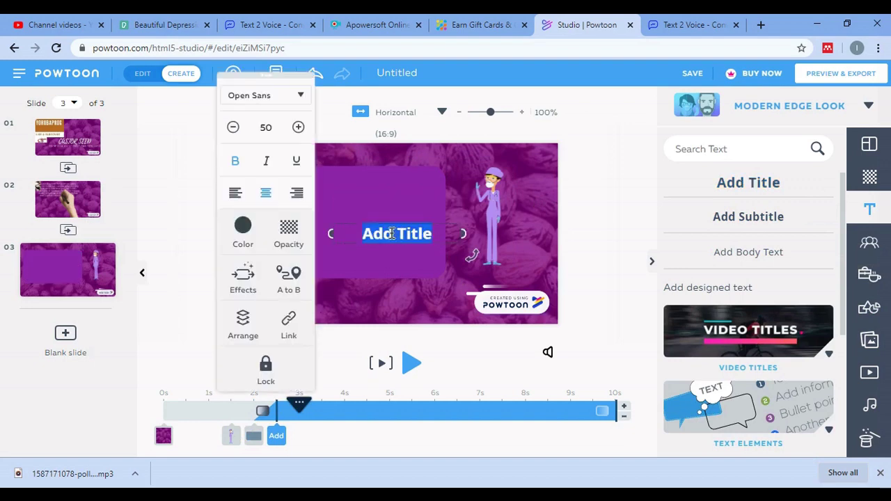
key("BackSpace")
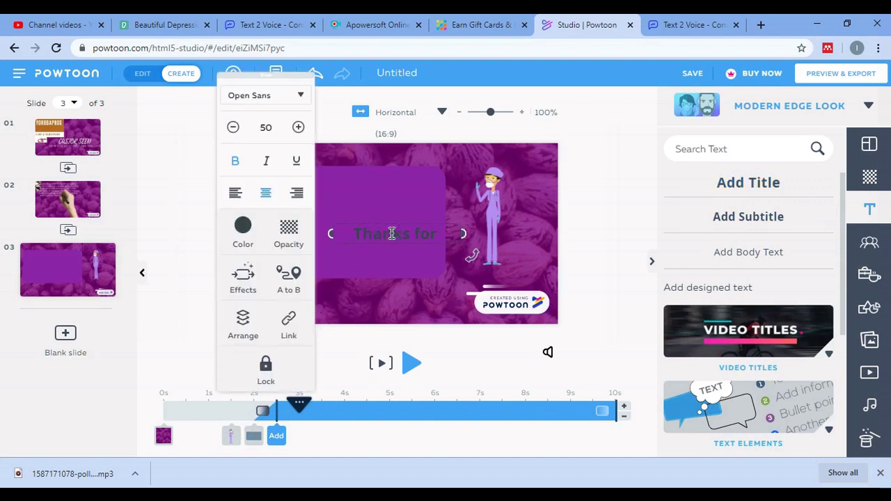
type("Thanks for watching")
Color the "Thanks for watching" title white and center it on the purple rounded rectangle.
left_click(244, 237)
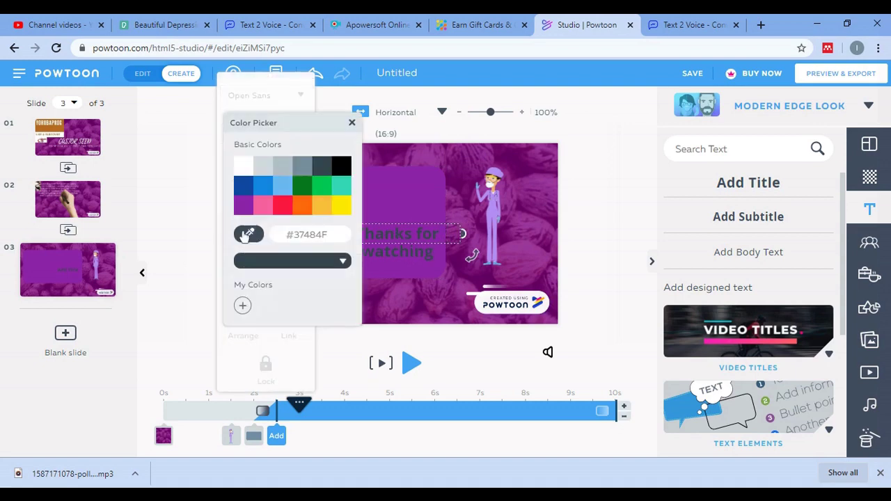
left_click(244, 171)
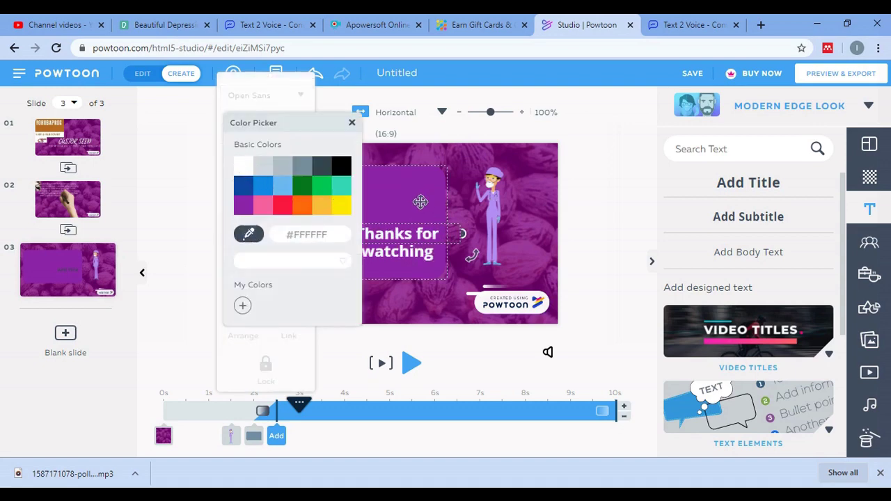
left_click(431, 280)
left_click_drag(406, 252, 355, 227)
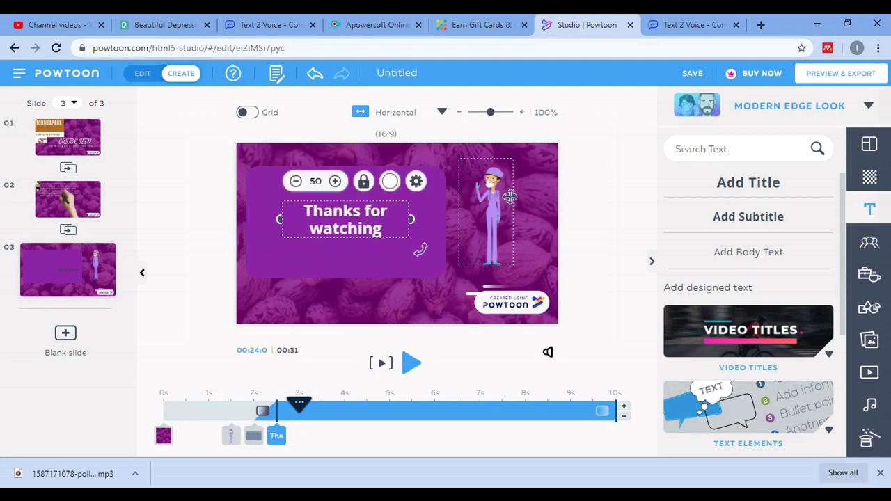
Set the masked character's enter effect to Slide Left.
left_click(532, 203)
left_click(480, 196)
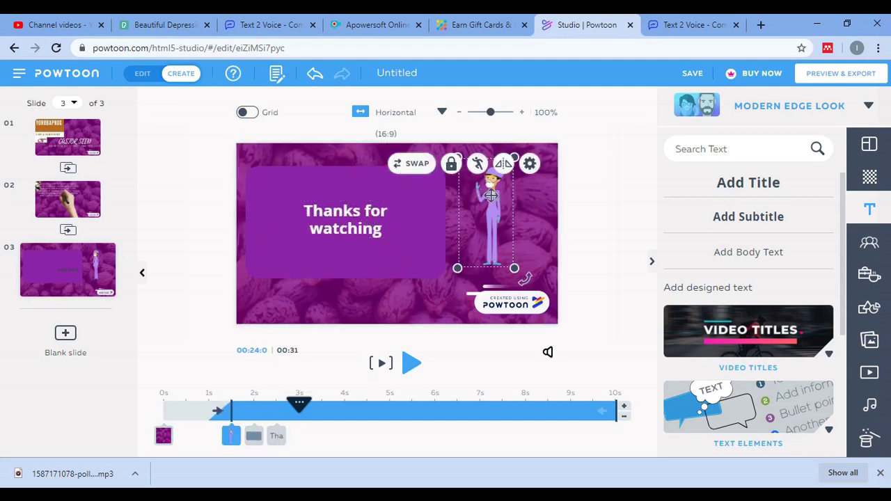
left_click(530, 165)
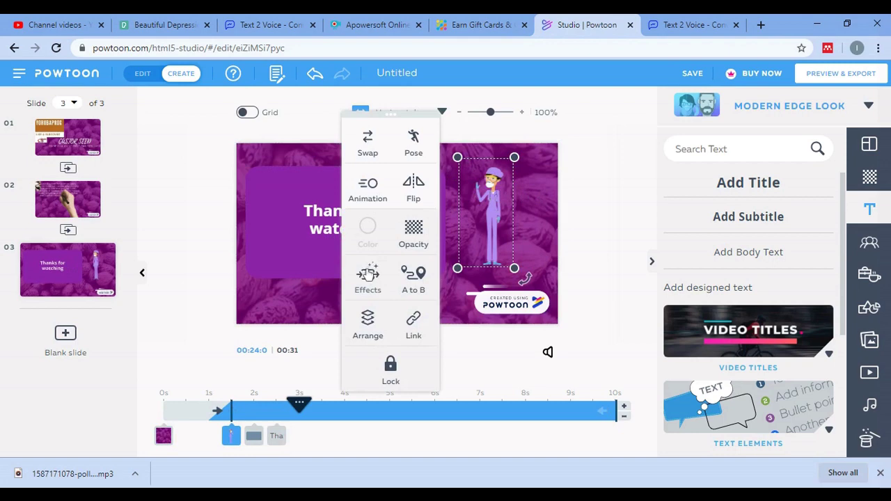
left_click(367, 276)
scroll(464, 299, "down", 1)
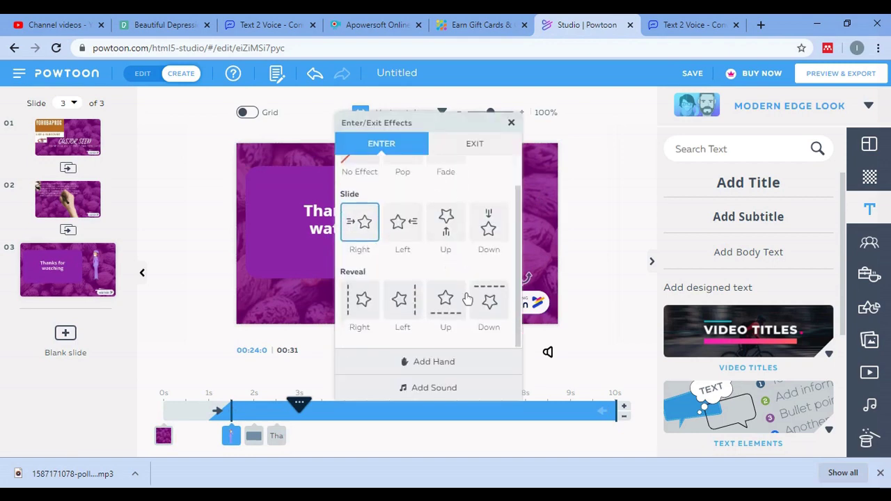
left_click(412, 230)
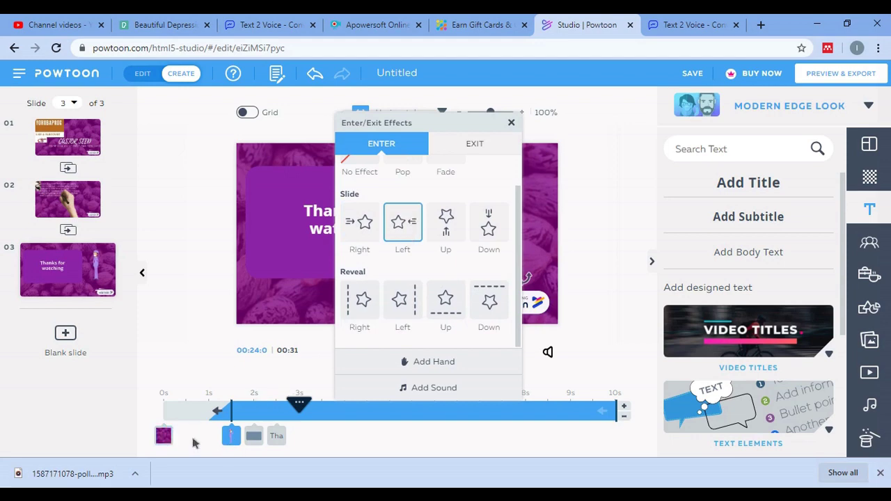
left_click(231, 437)
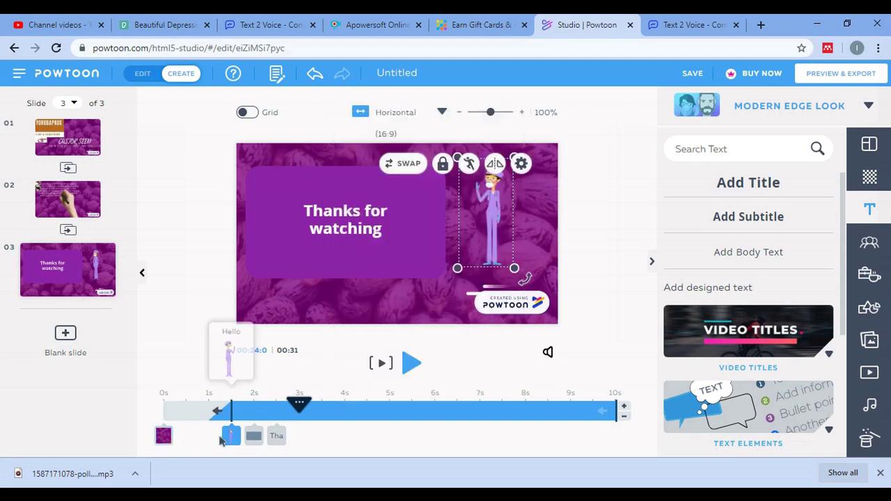
Retime slide 3 so the title enters at 5 s and the purple rectangle at 3 s.
left_click(233, 434)
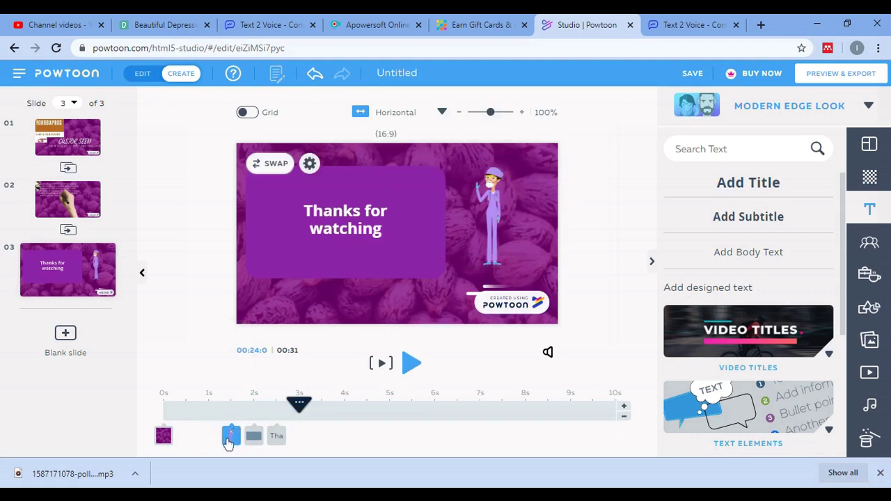
left_click_drag(277, 435, 390, 437)
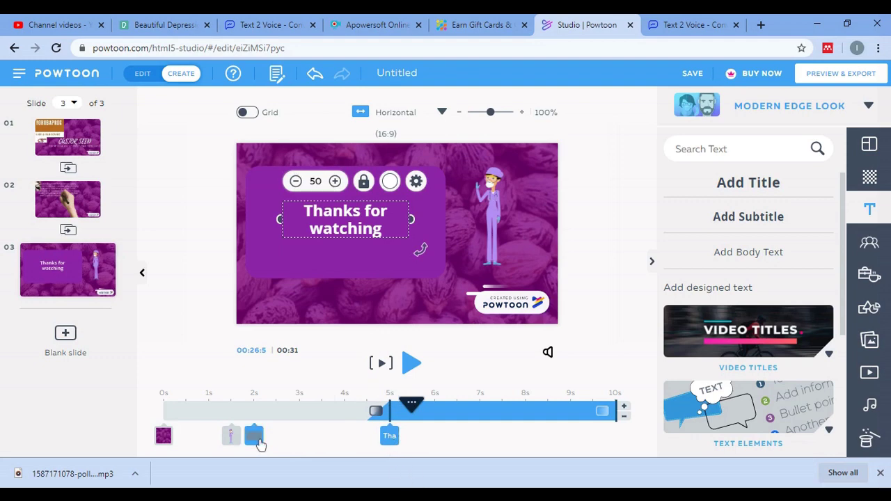
left_click_drag(257, 443, 299, 440)
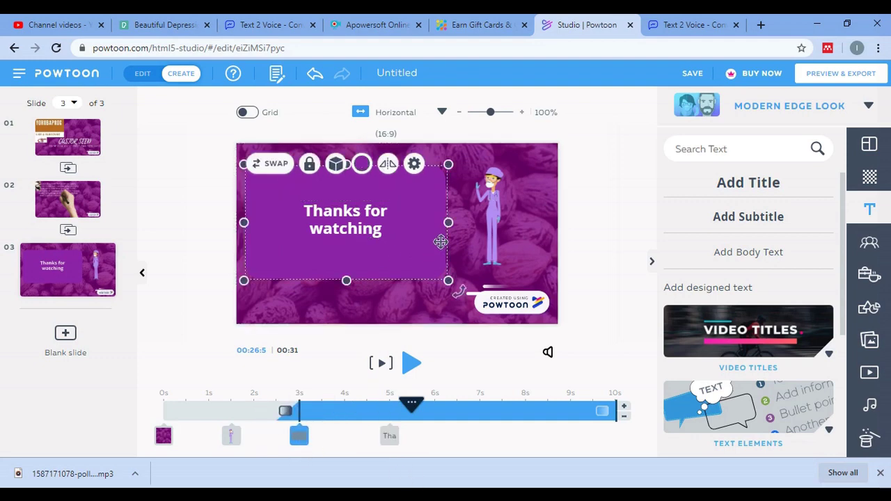
Give the purple rectangle a Slide Up enter effect with the female Hand 2.
left_click(415, 165)
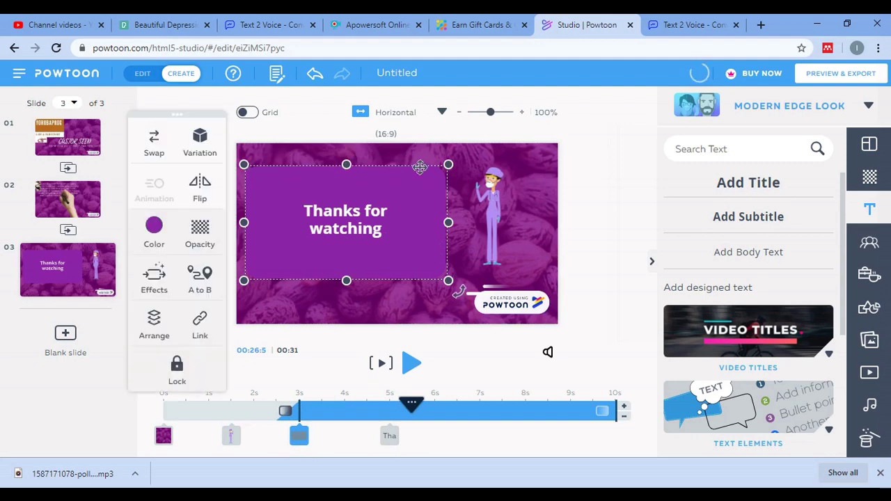
left_click(155, 279)
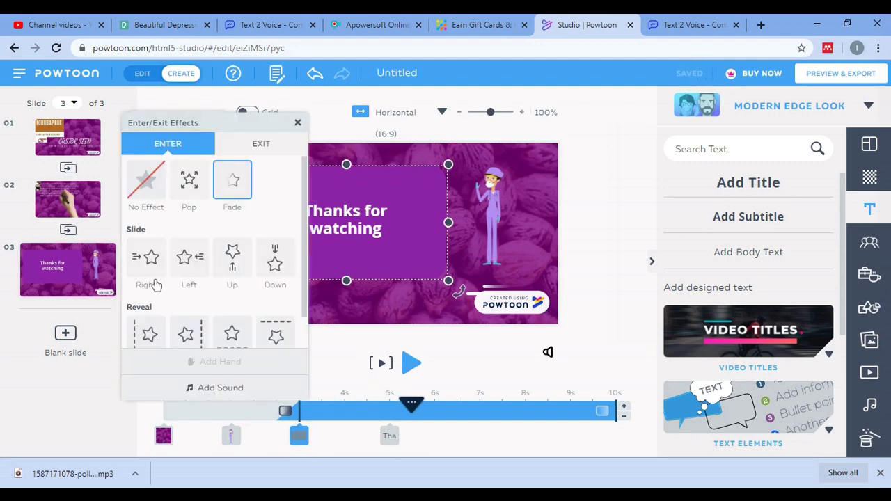
left_click(233, 260)
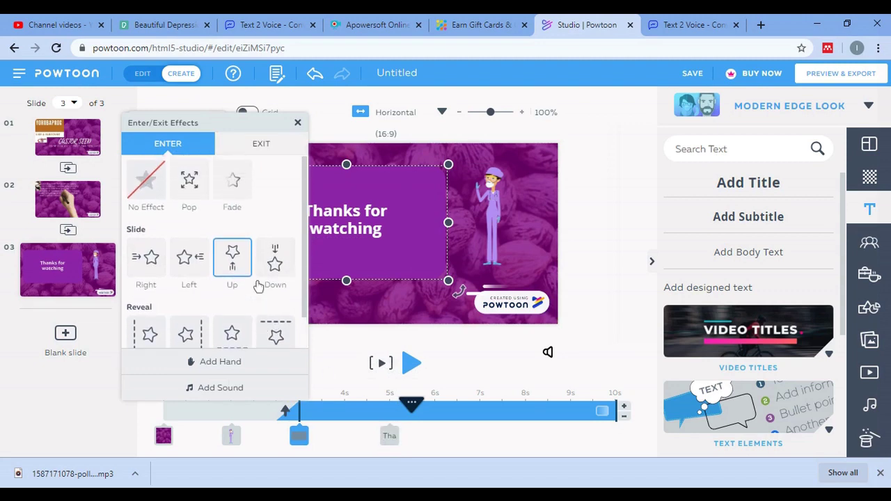
scroll(219, 217, "down", 1)
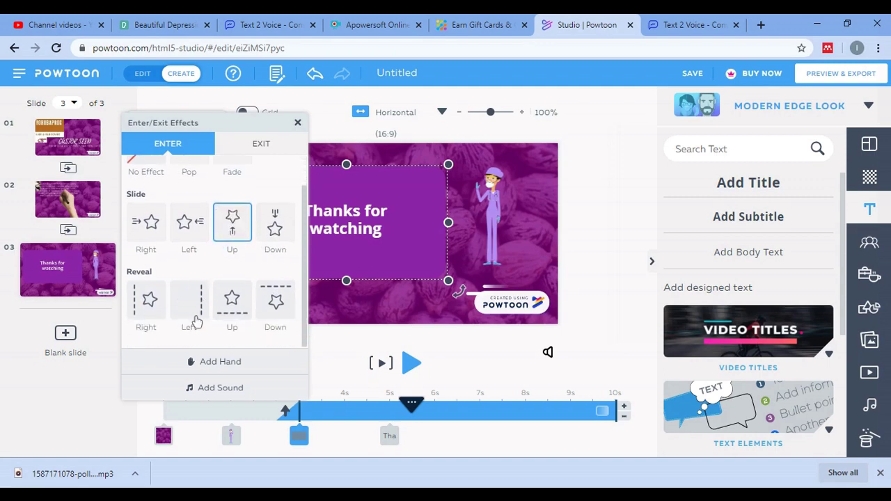
left_click(228, 362)
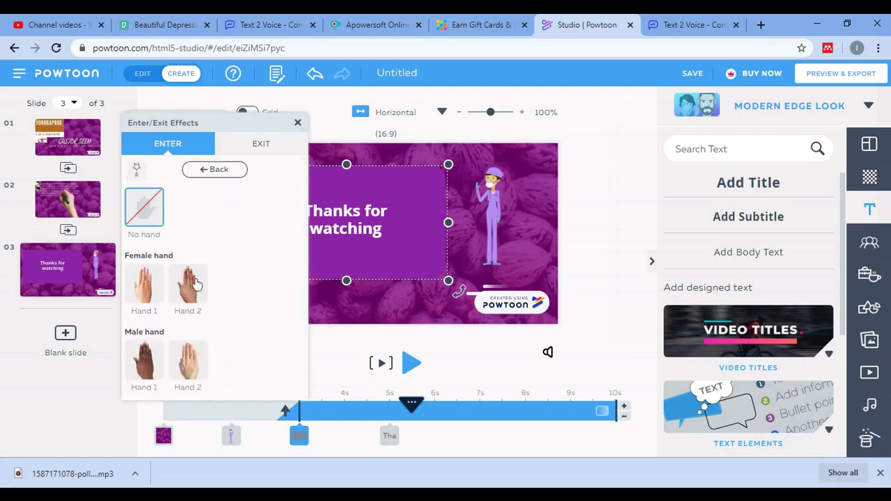
left_click(194, 297)
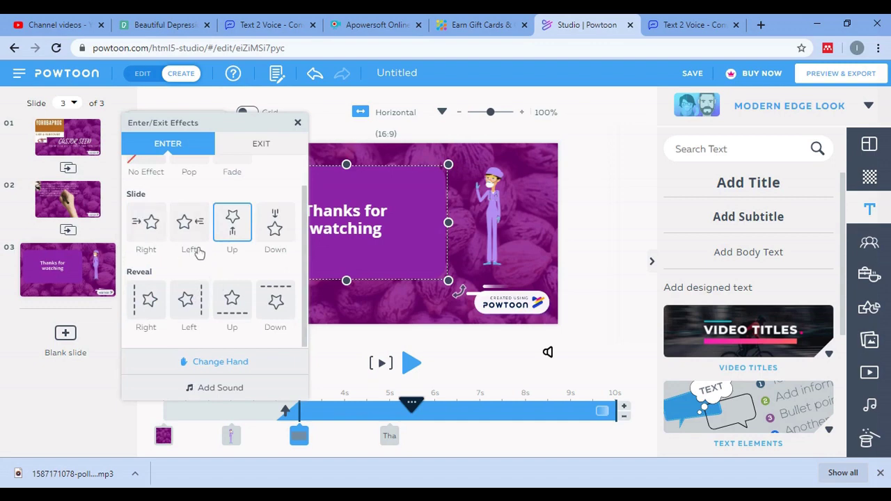
Preview slide 3 and shorten its duration by four seconds to 6 s.
left_click(382, 365)
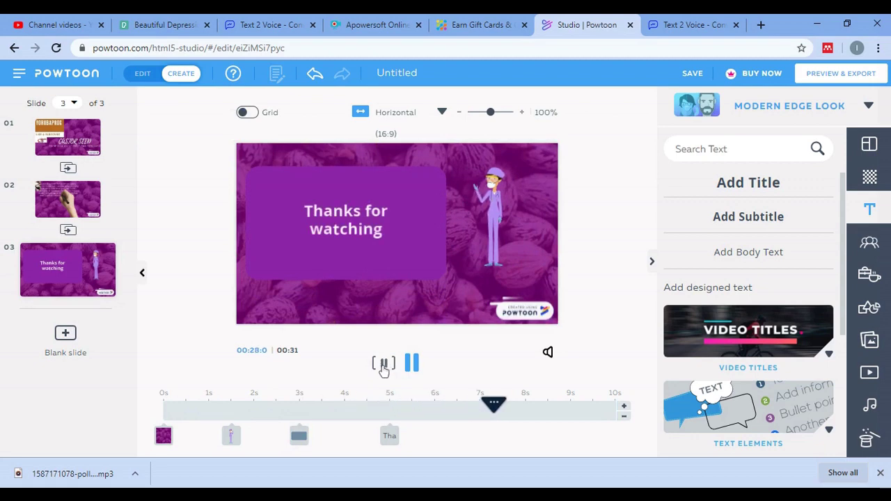
left_click(382, 366)
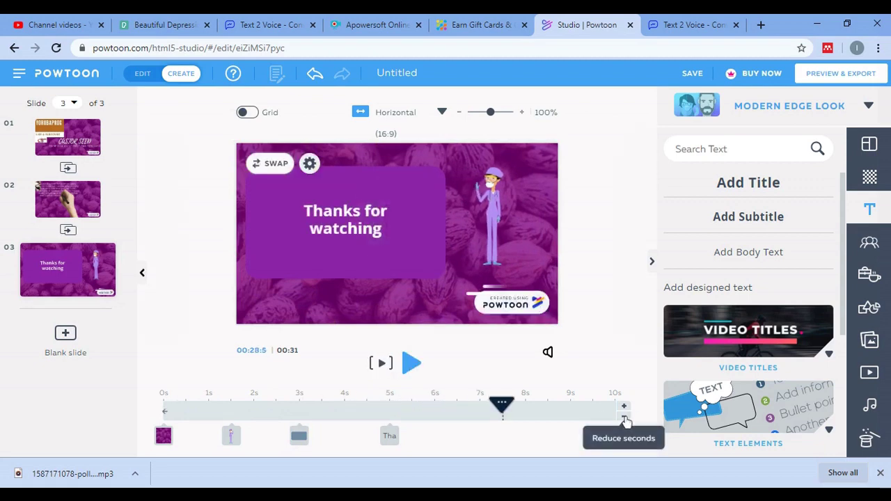
left_click(625, 420)
left_click(624, 420)
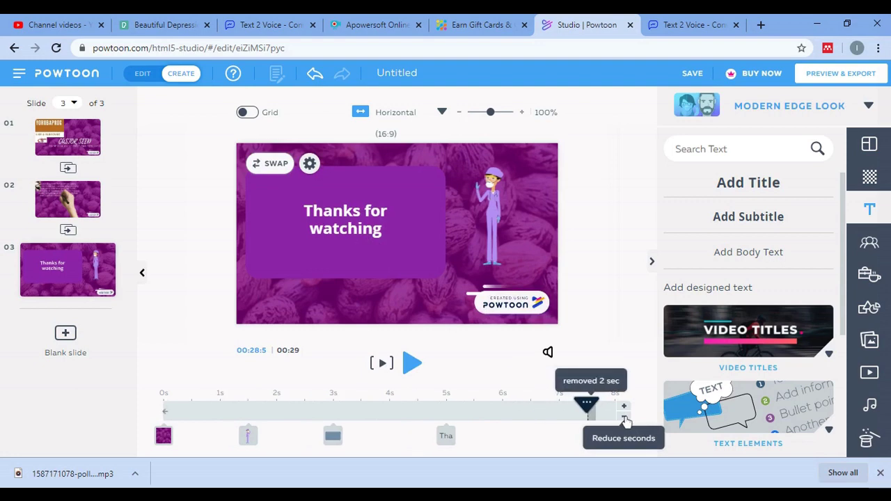
left_click(625, 420)
left_click(625, 419)
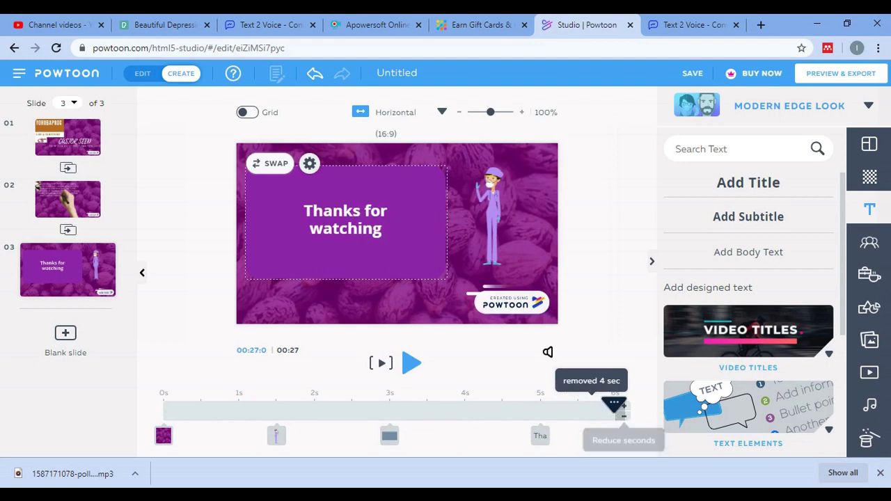
Switch to text2voice.org and replace the speech text with "Thanks for watching this tutorial".
left_click(700, 20)
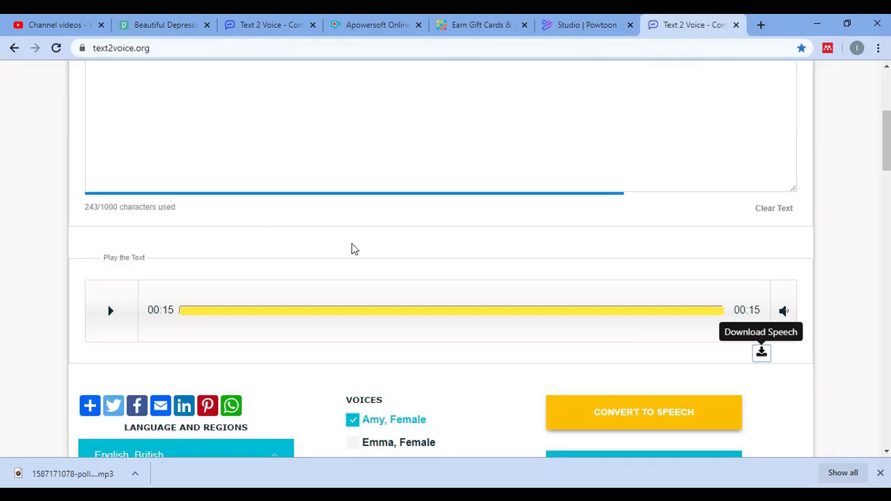
scroll(350, 249, "up", 4)
left_click(251, 313)
key("ctrl+a")
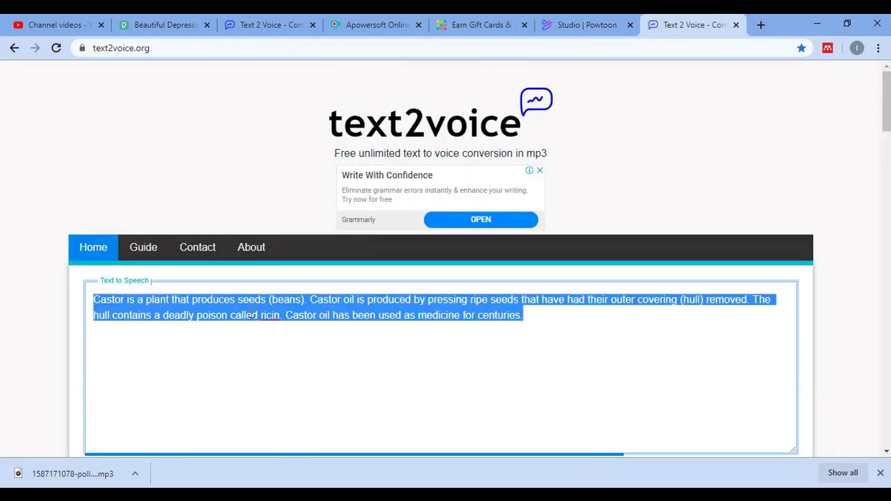
type("Thanks for watching this tutori")
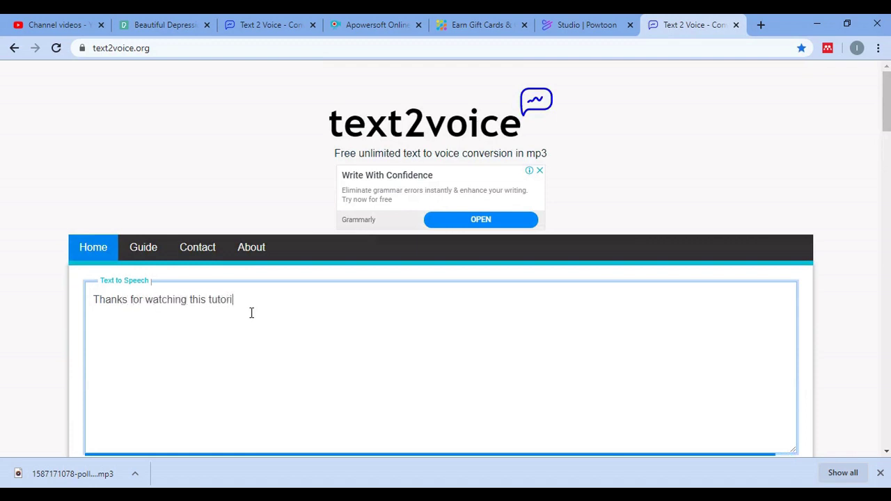
Convert the "Thanks for watching this tutorial" text to speech and download the audio.
scroll(431, 338, "down", 3)
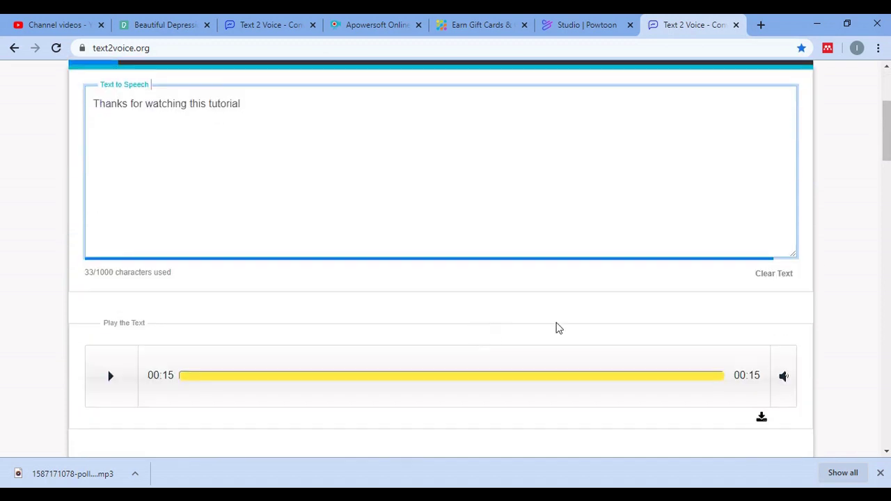
scroll(301, 291, "down", 2)
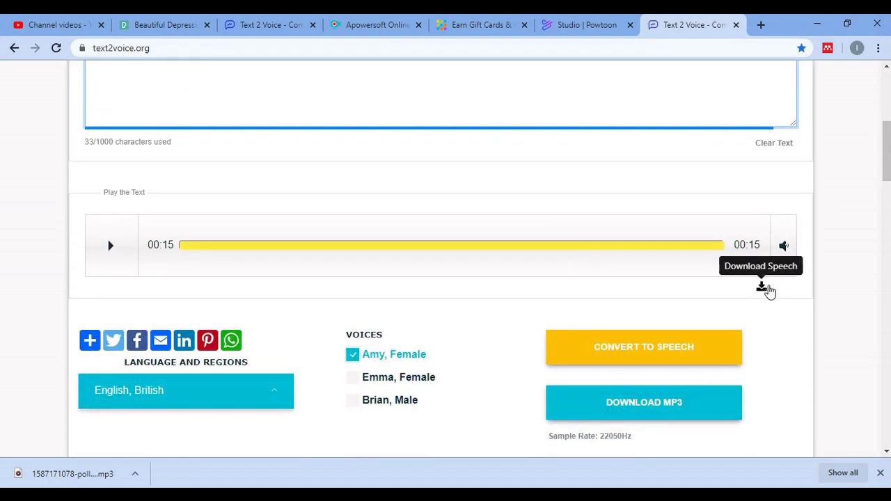
left_click(666, 348)
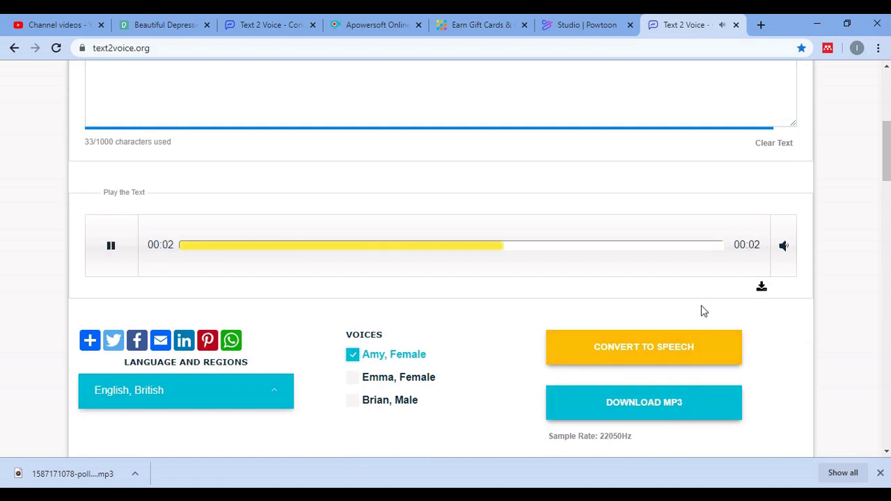
scroll(622, 292, "up", 5)
scroll(622, 295, "down", 6)
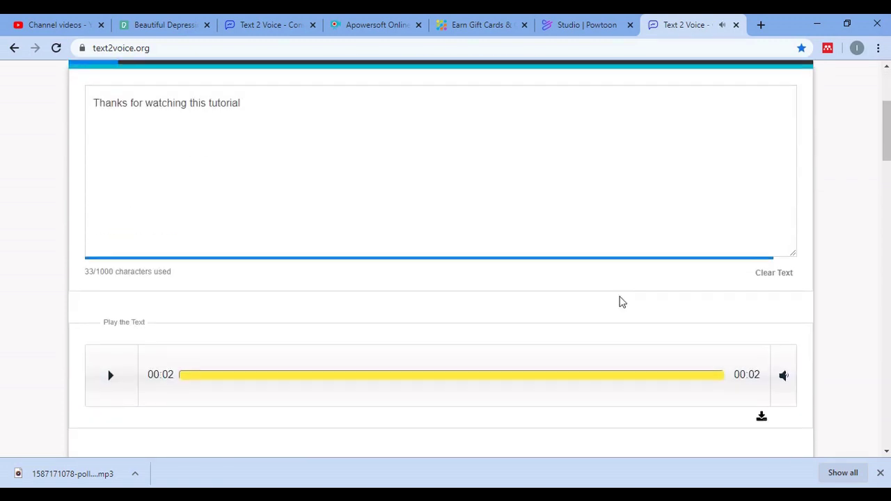
left_click(762, 222)
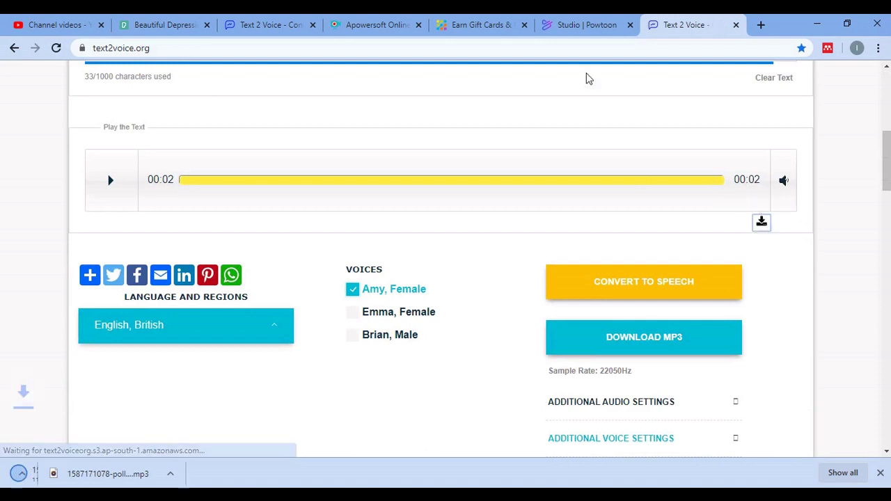
left_click(614, 21)
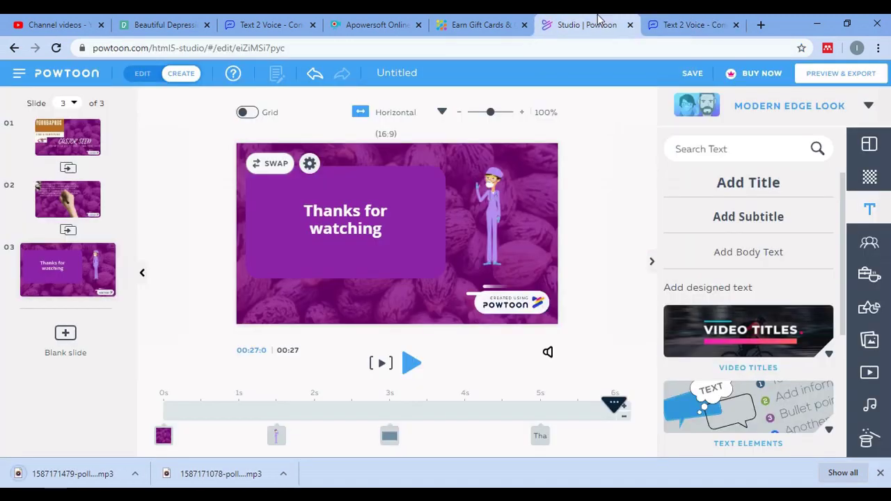
left_click(547, 353)
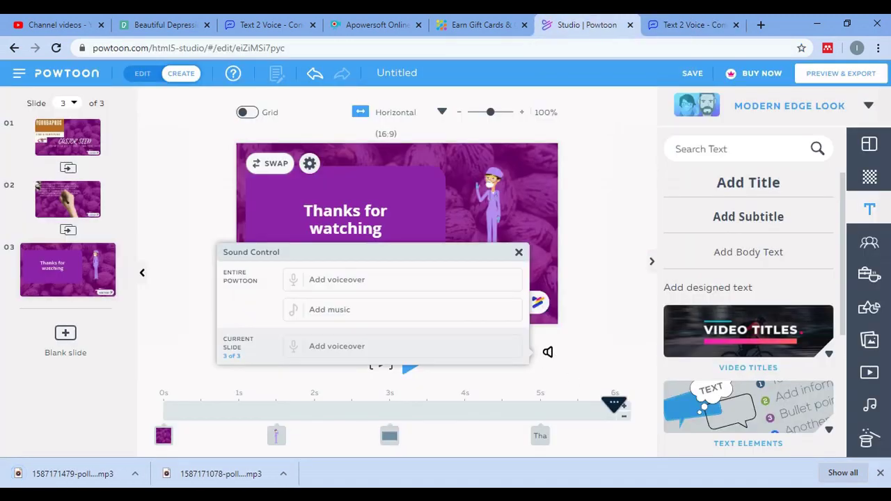
left_click(371, 282)
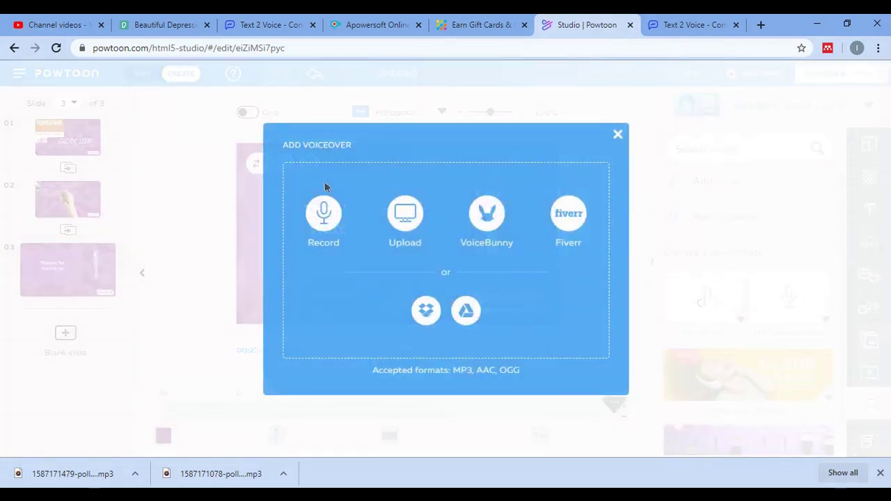
left_click(405, 223)
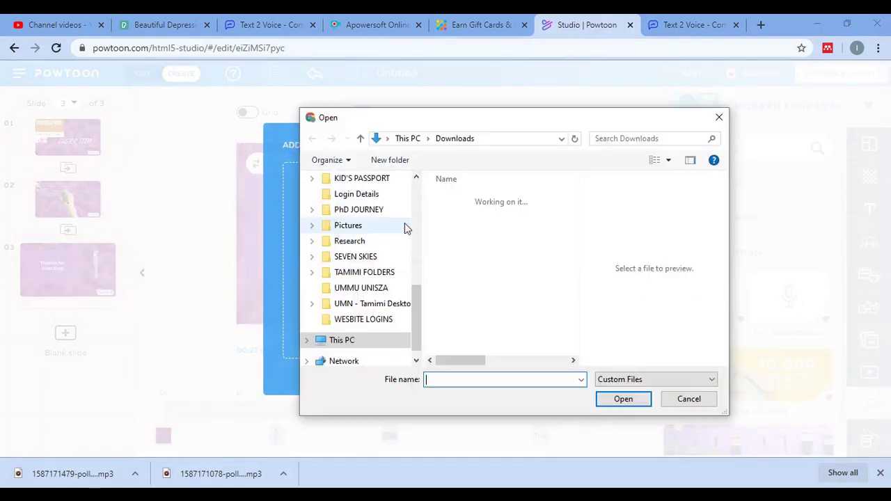
scroll(376, 241, "up", 1)
left_click(506, 217)
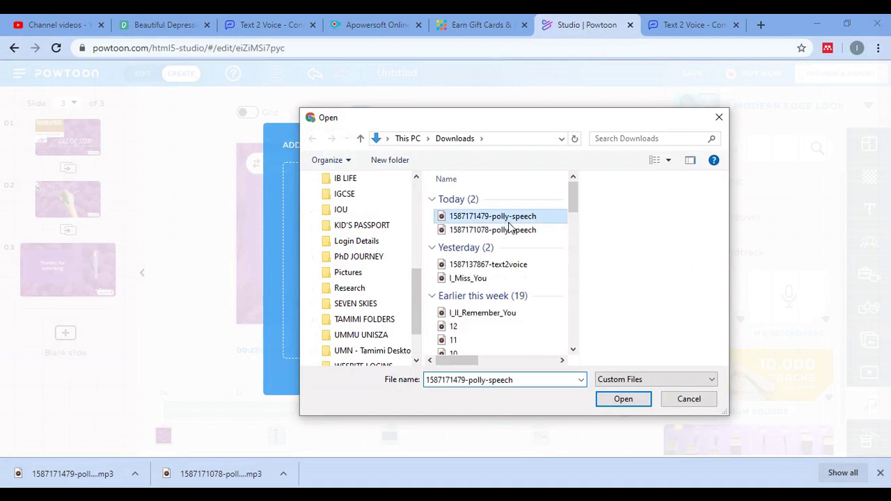
left_click(623, 398)
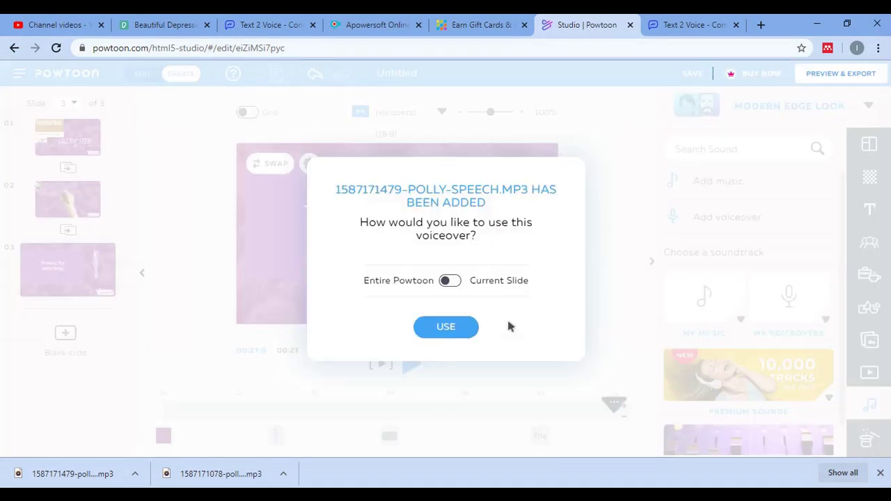
Apply the uploaded voiceover to the current slide only and close the sound controls.
left_click(454, 280)
left_click(449, 329)
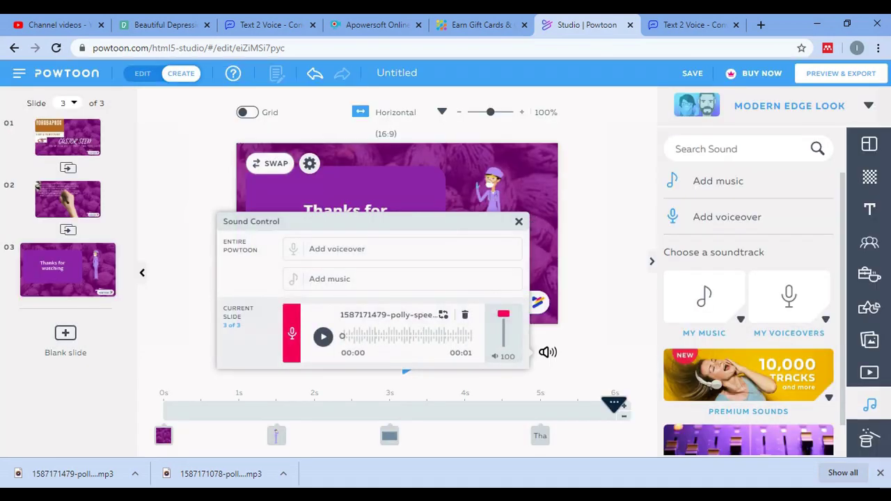
left_click(519, 222)
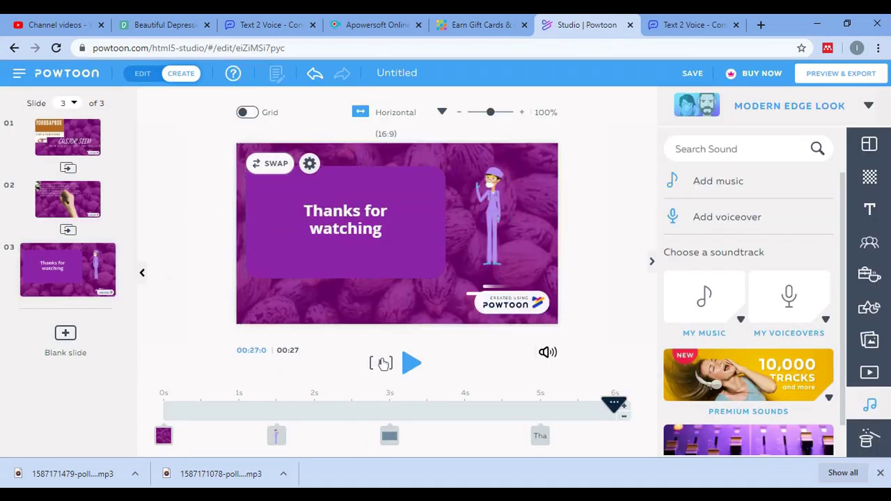
Preview slide 3 with its voiceover and play the whole Powtoon in full screen.
left_click(383, 362)
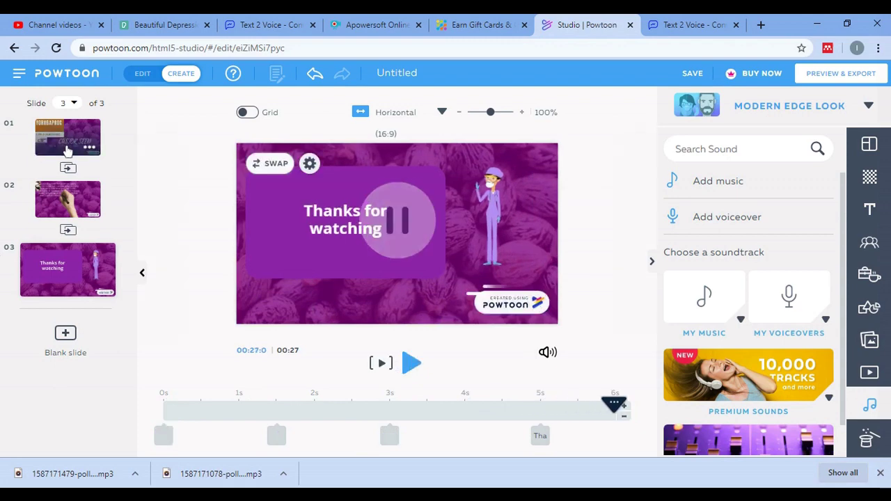
left_click(78, 200)
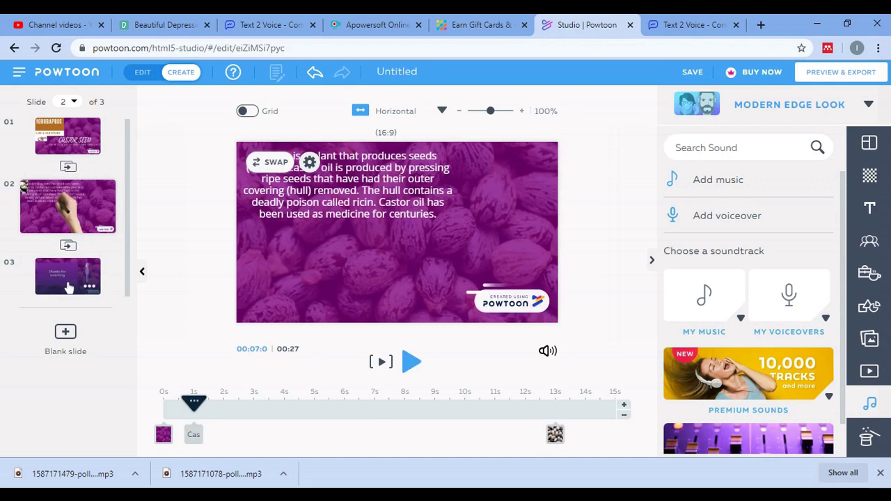
left_click(68, 285)
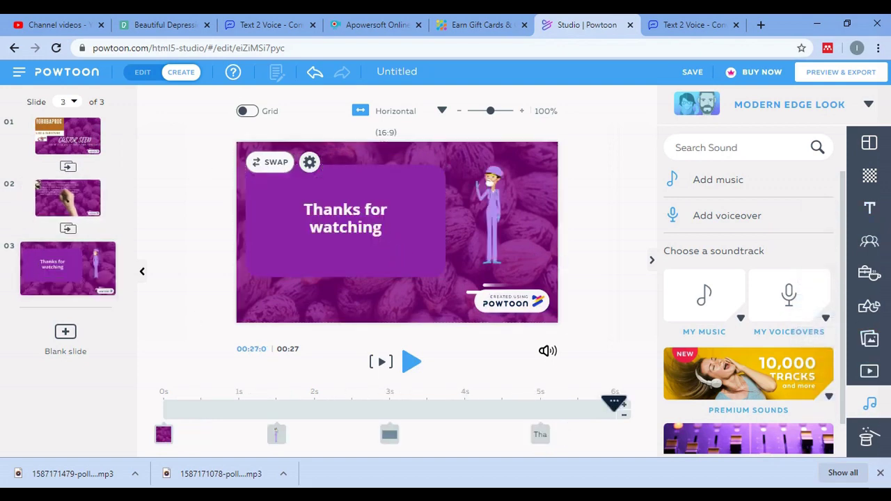
left_click(845, 73)
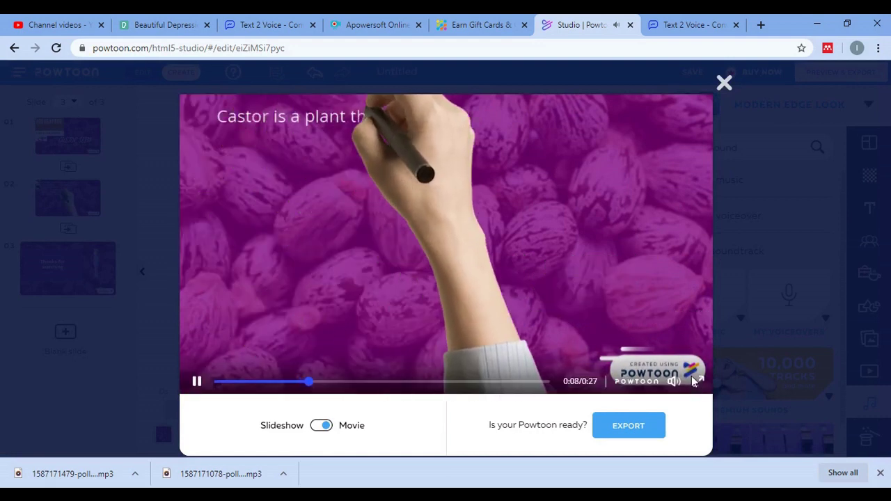
left_click(693, 376)
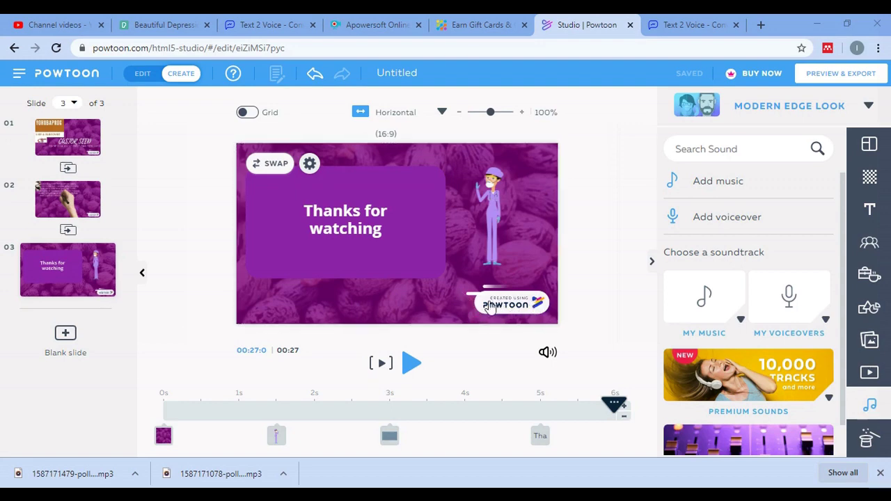
Preview slide 1 in Edit mode and check which sound options are offered there.
left_click(83, 142)
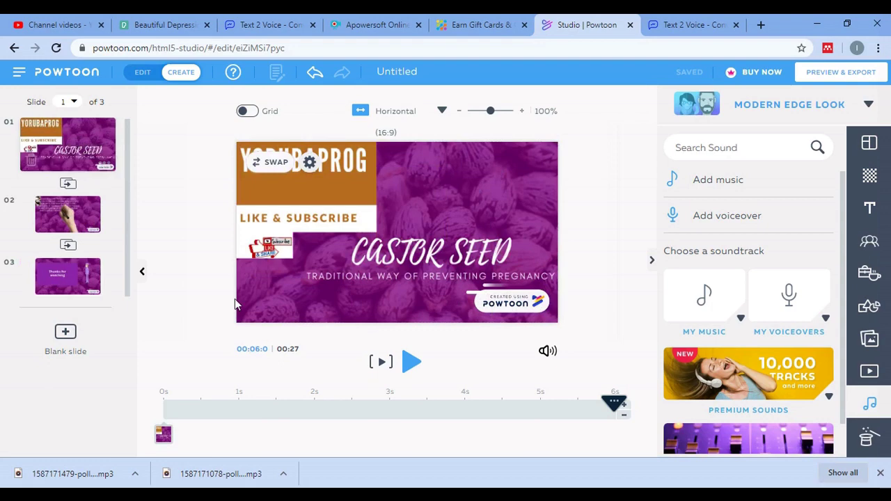
left_click(143, 75)
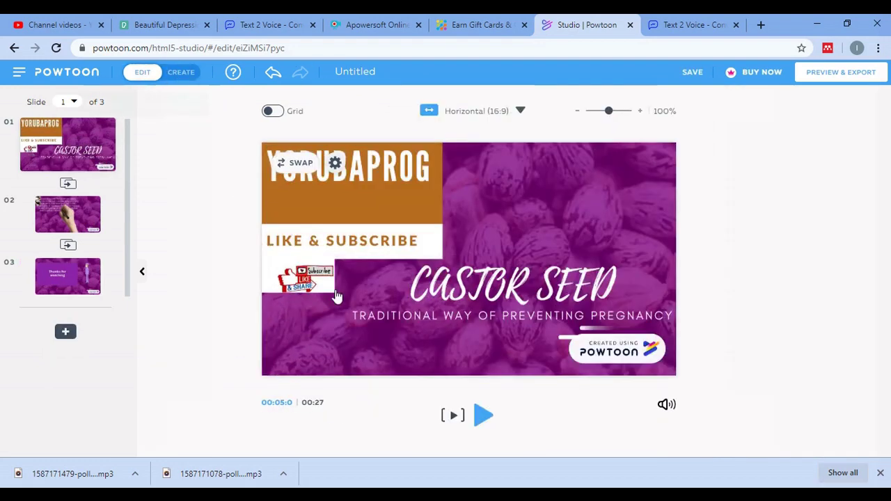
left_click(453, 417)
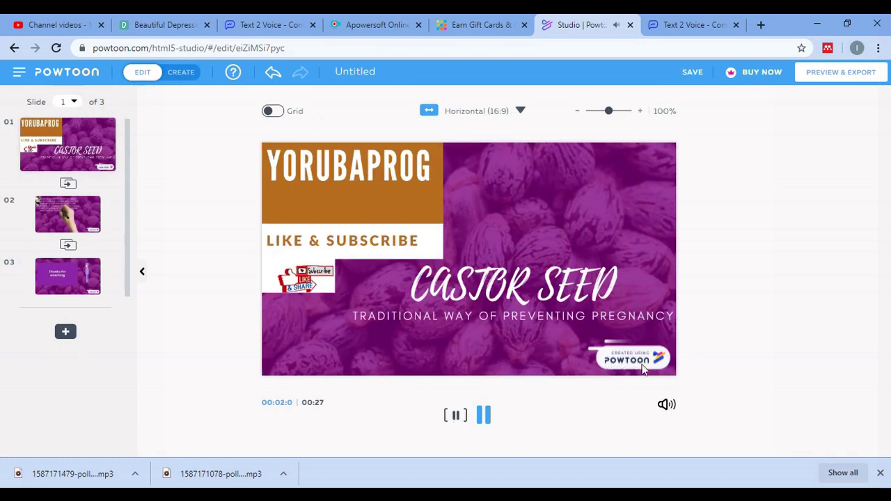
left_click(666, 406)
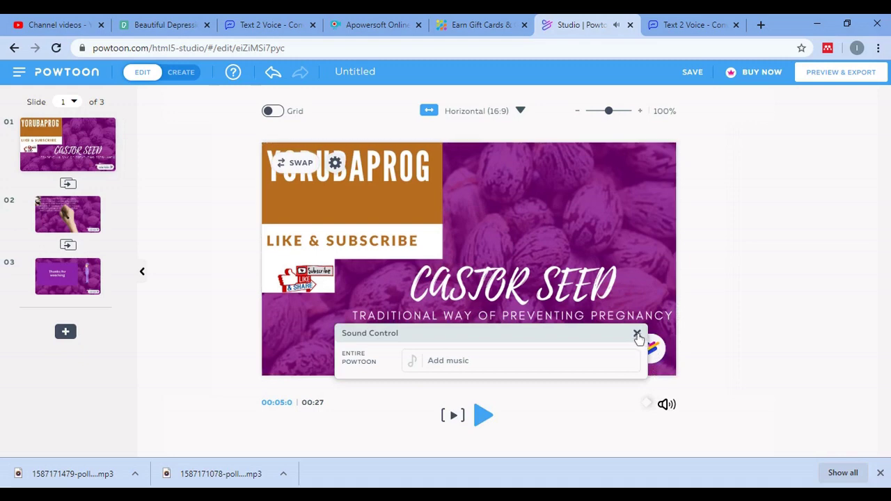
left_click(637, 336)
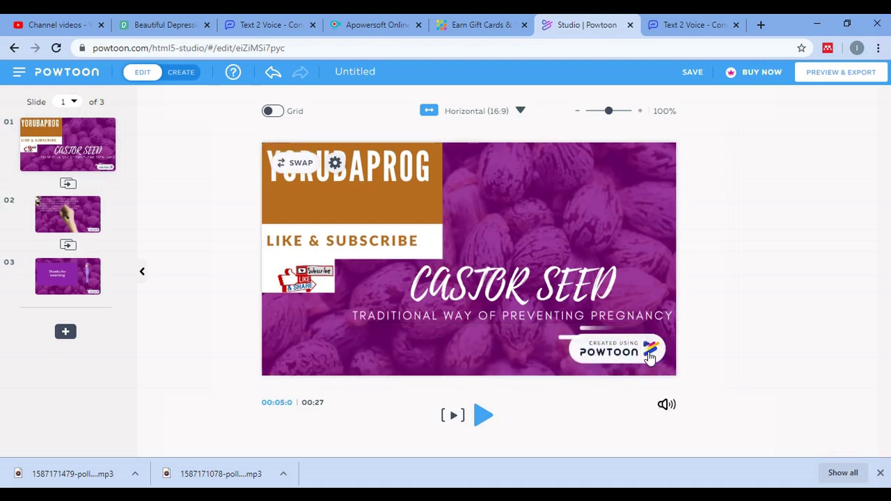